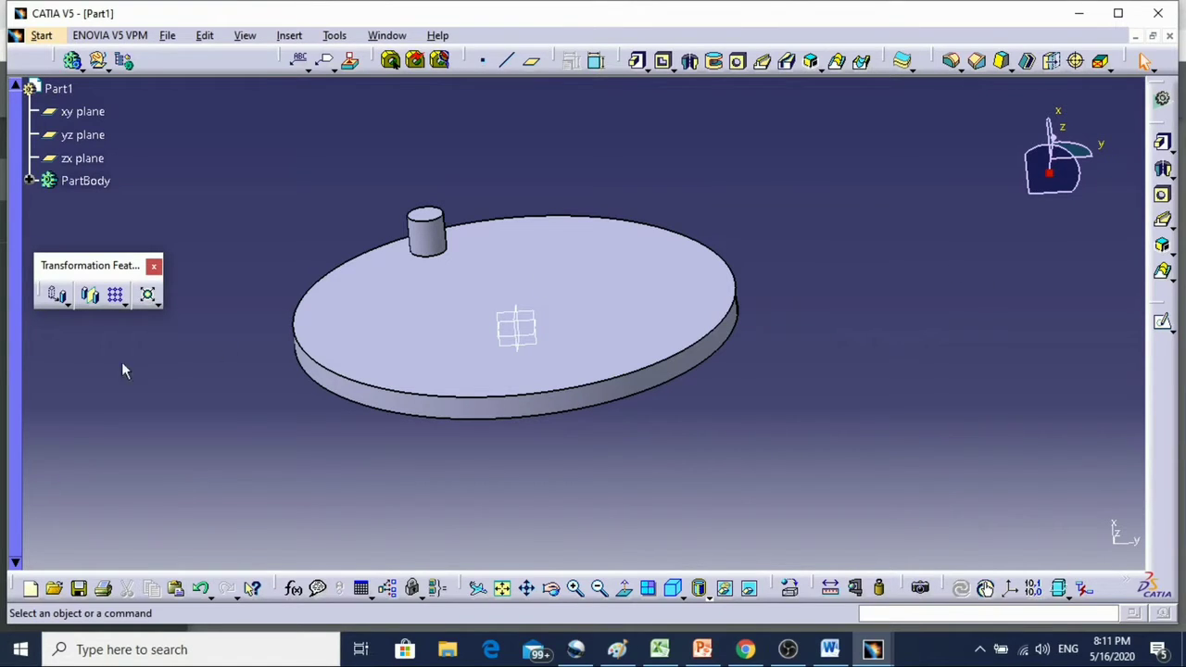
click(64, 303)
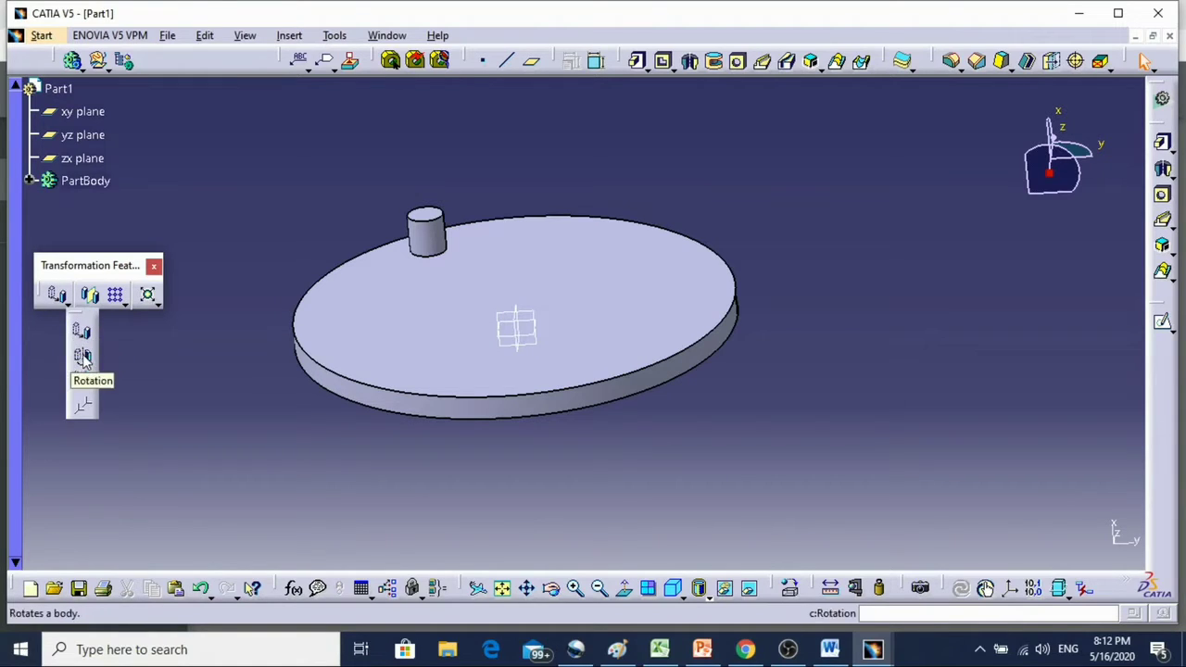
click(122, 301)
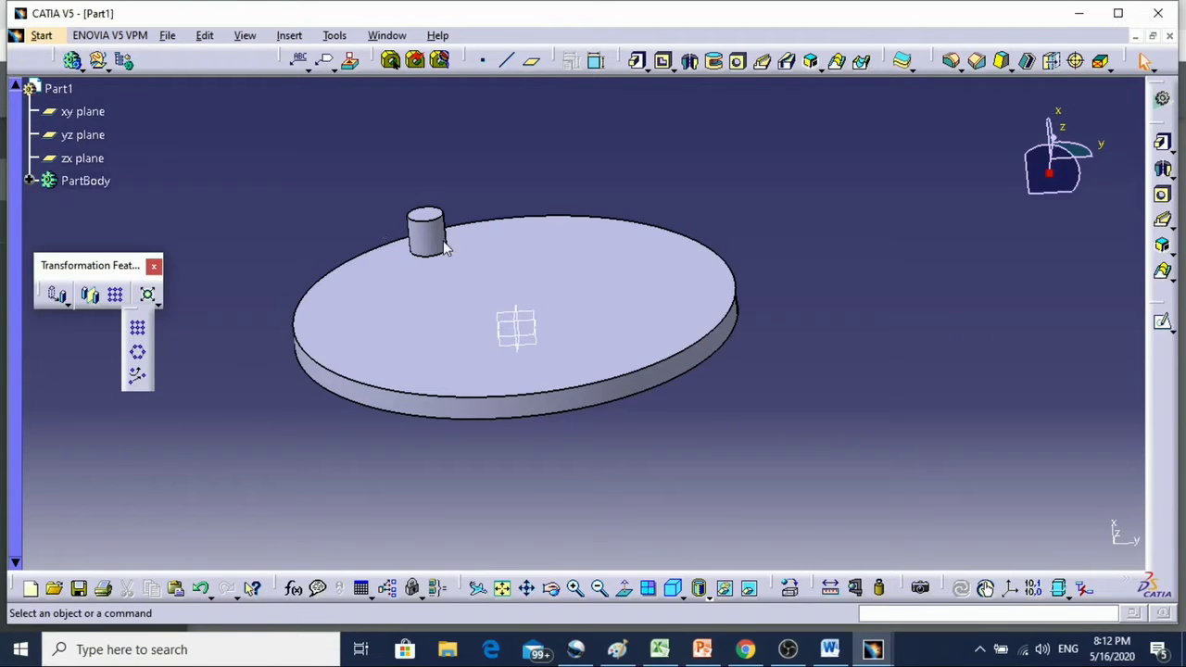
click(497, 190)
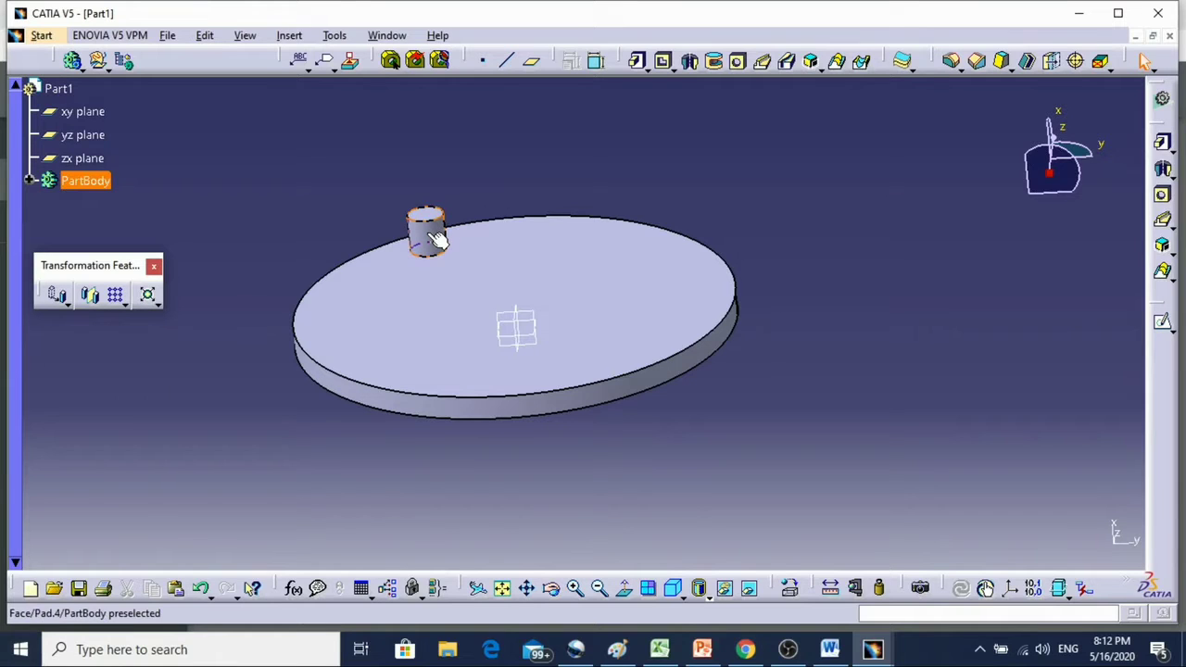
Step: Start a circular pattern of the small cylinder on the disc and set it to 8 instances
click(433, 236)
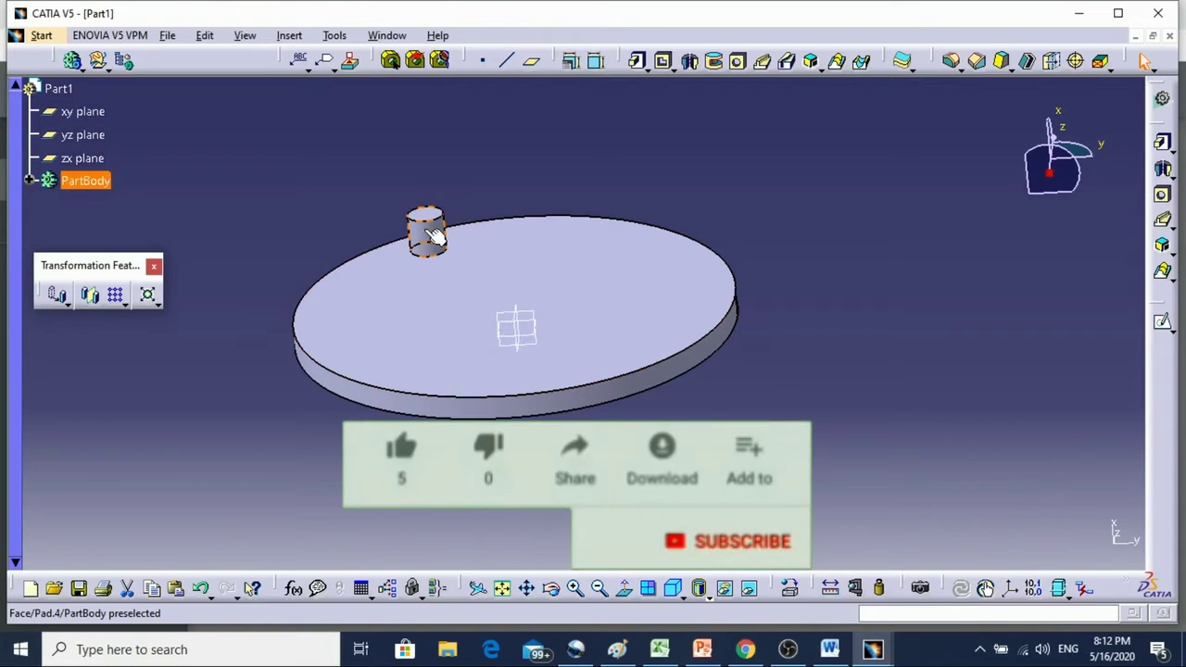
click(122, 304)
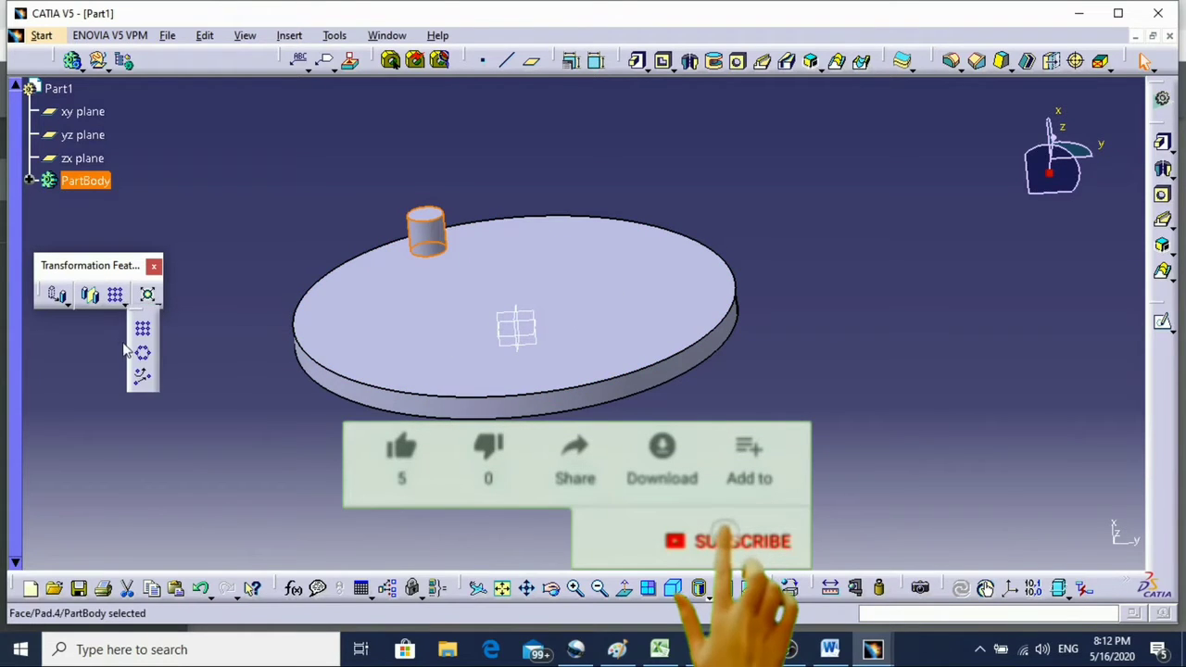
click(143, 353)
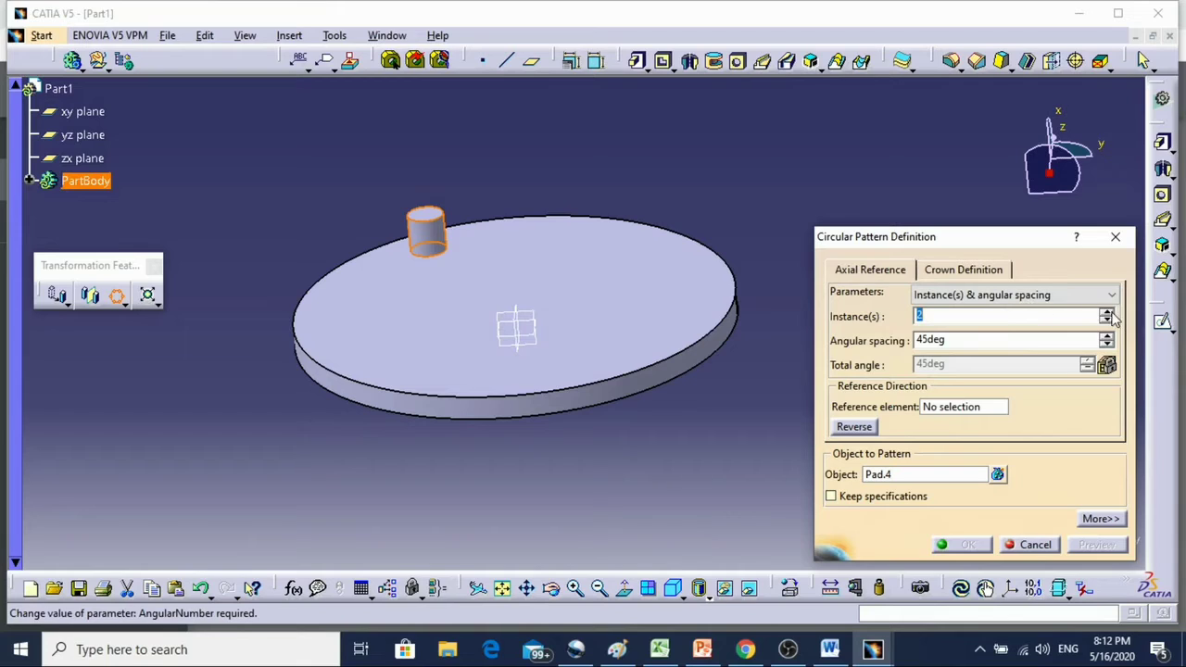
click(1108, 314)
click(1108, 313)
click(1107, 313)
click(1107, 313)
click(1107, 313)
click(1107, 313)
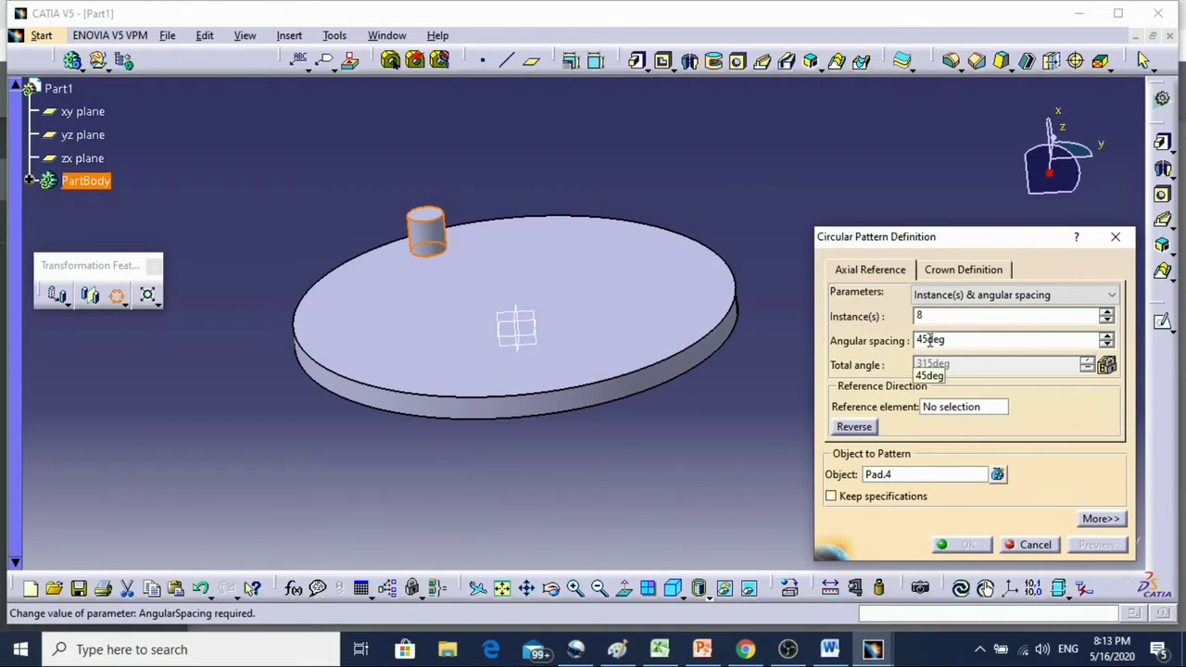
Step: Set the circular pattern's angular spacing to 360 deg
click(930, 340)
key(BackSpace)
key(BackSpace)
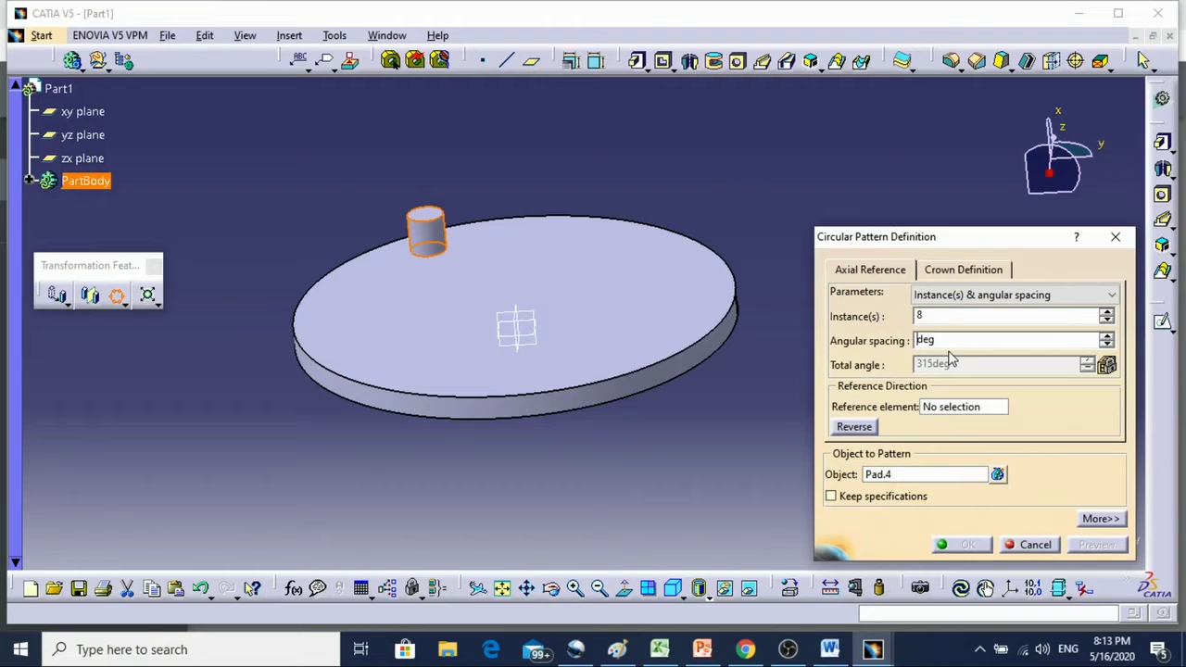
text(360)
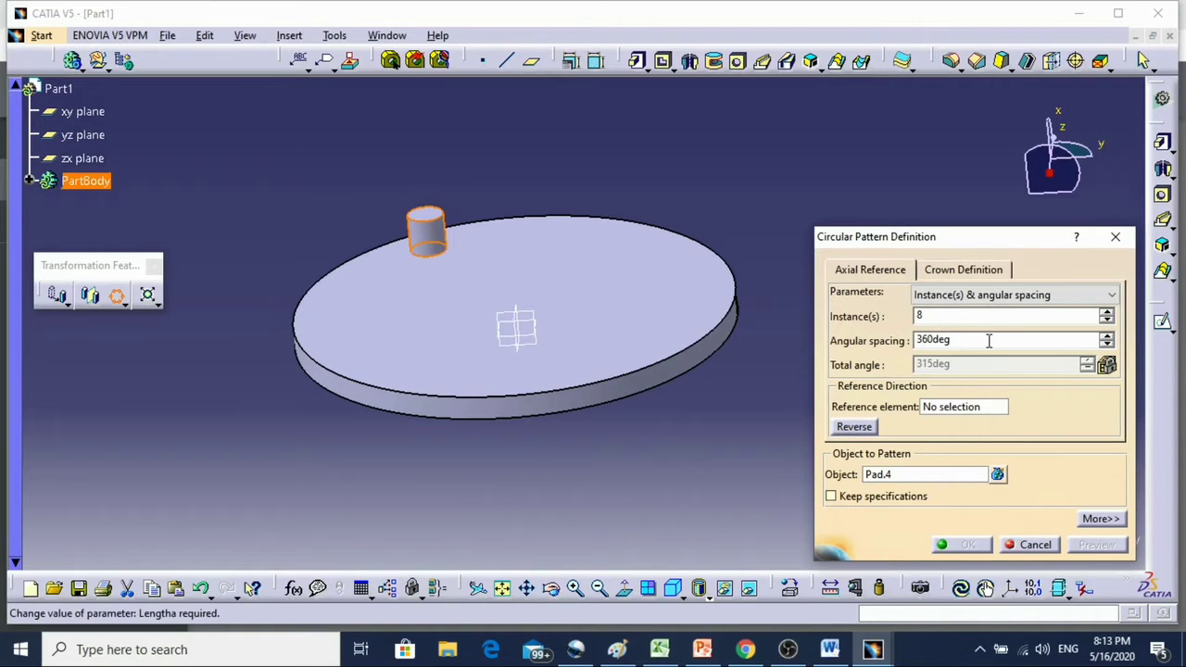
key(Return)
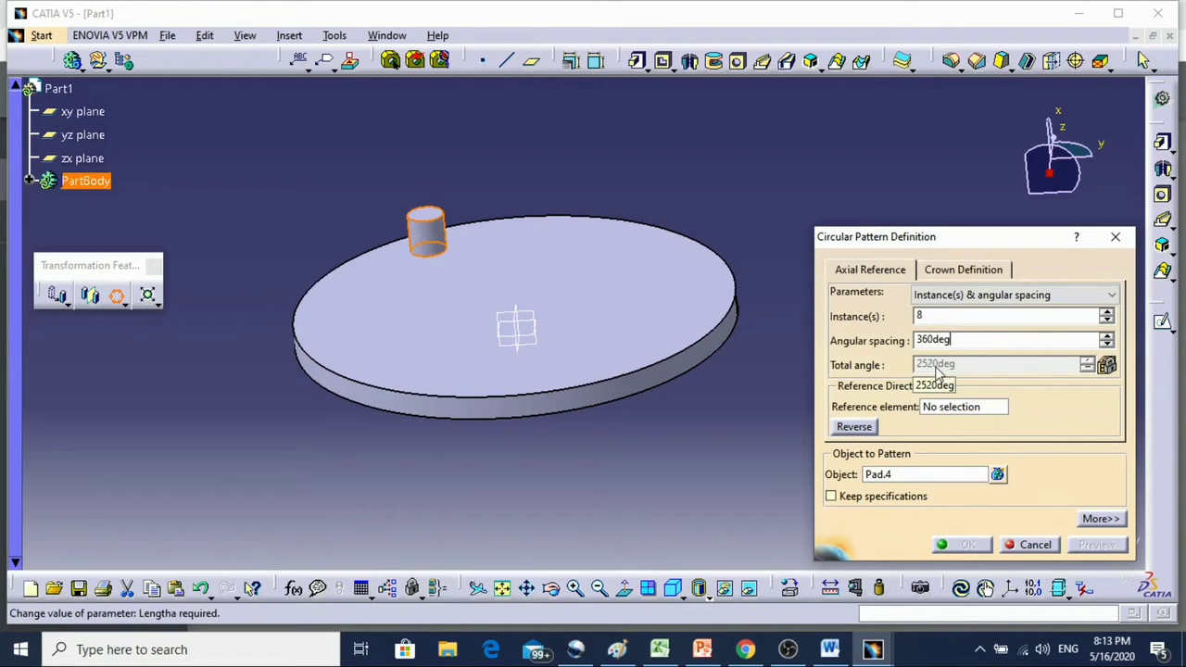
Step: Set the pattern to 4 instances at 45 deg spacing, with the disc's top face as the reference element
double_click(919, 316)
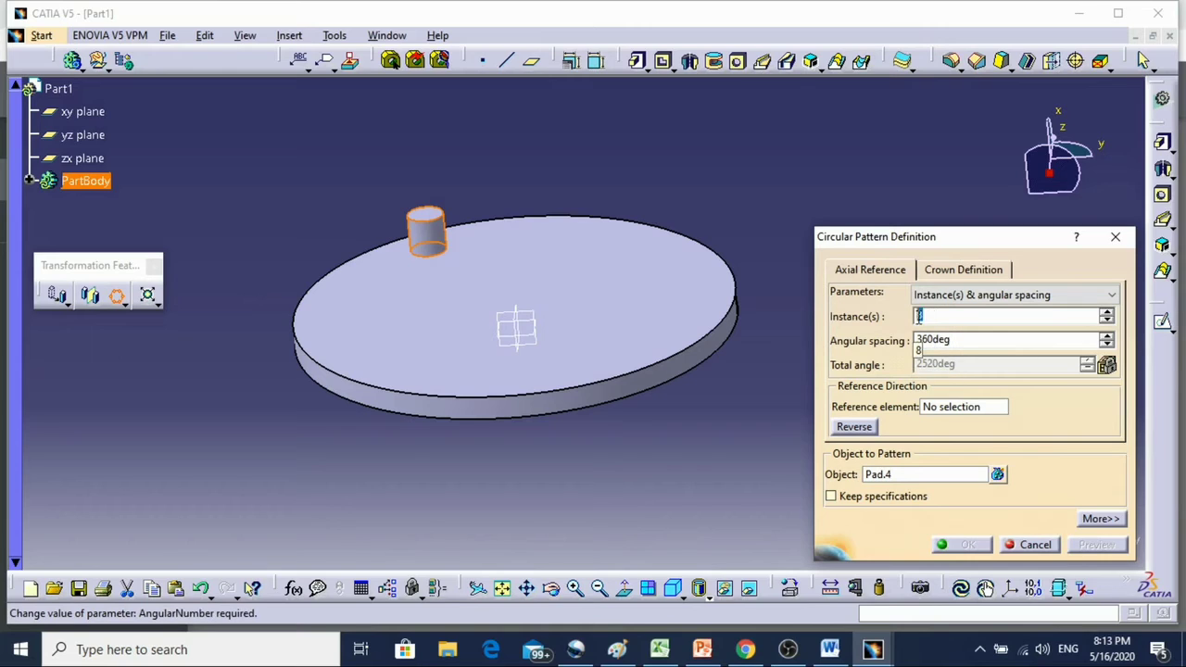
text(4)
key(Tab)
text(45deg)
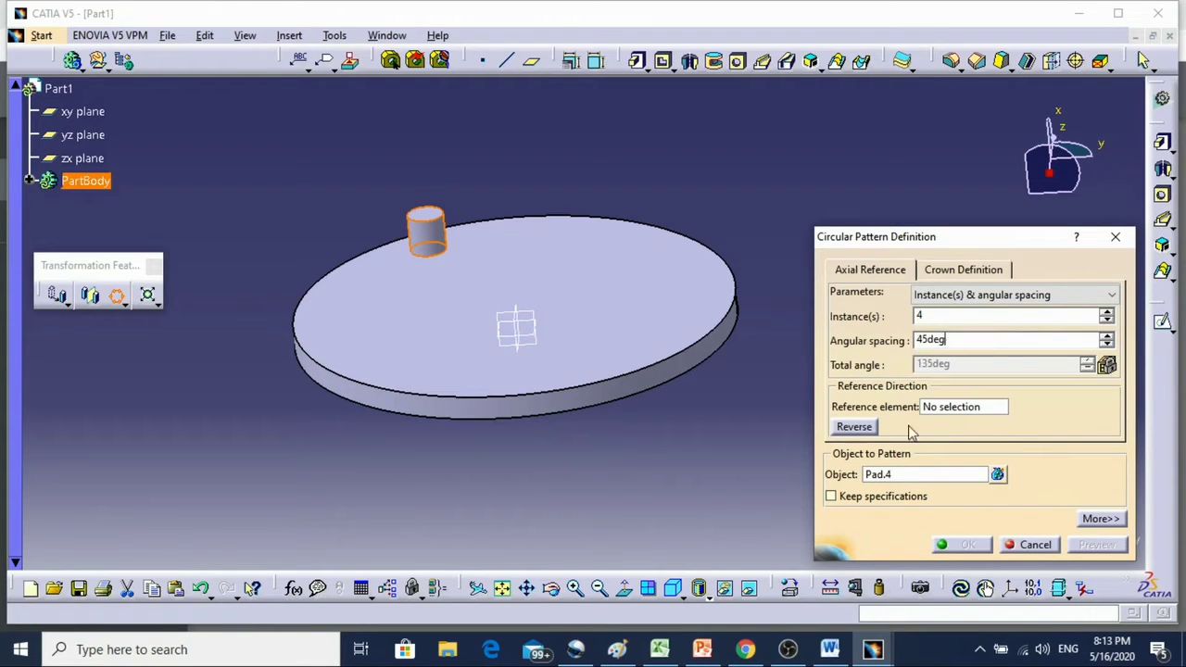
click(957, 405)
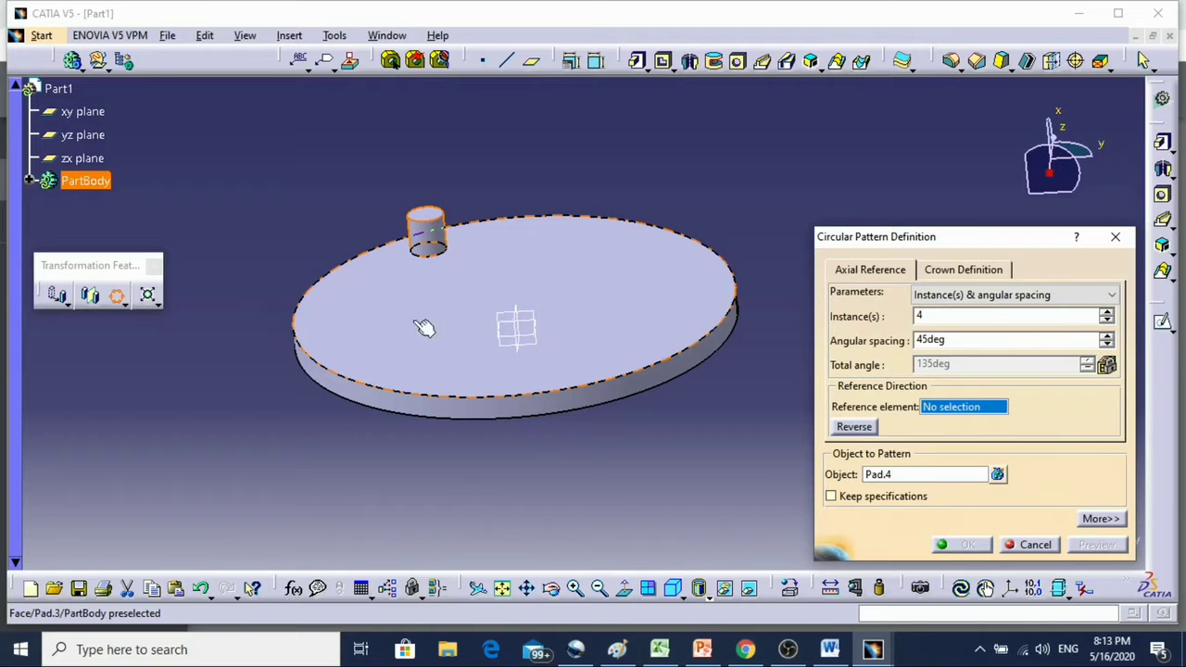
click(634, 333)
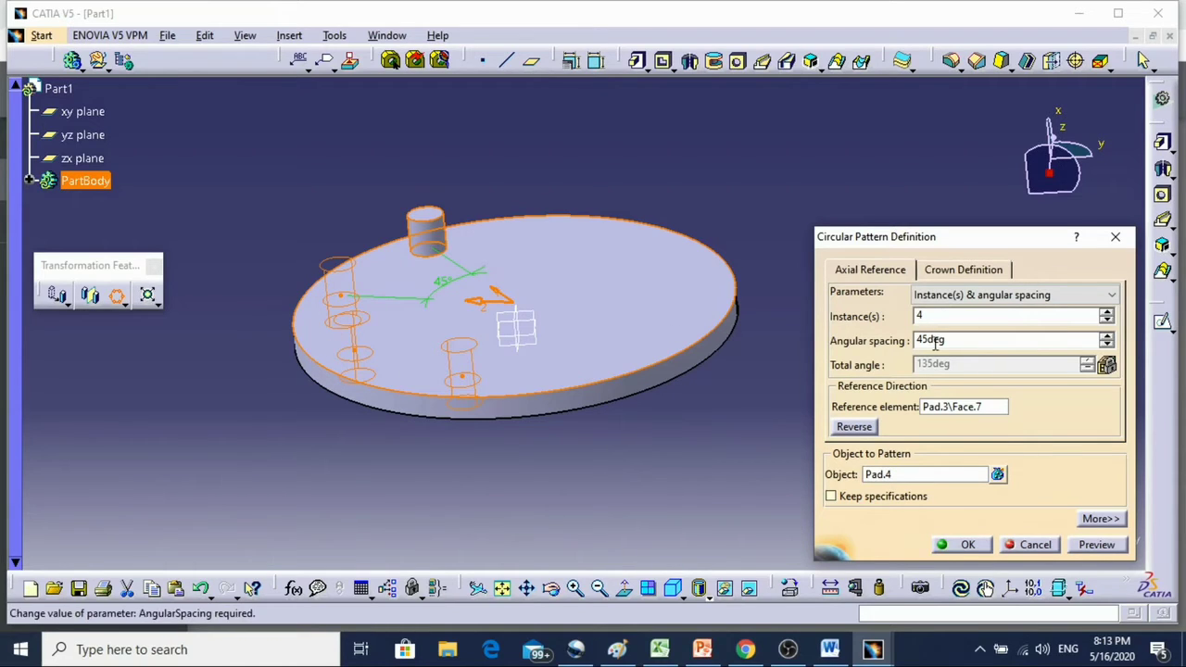
Step: Set the circular pattern to 8 instances and create it
click(930, 317)
key(BackSpace)
text(8)
key(Return)
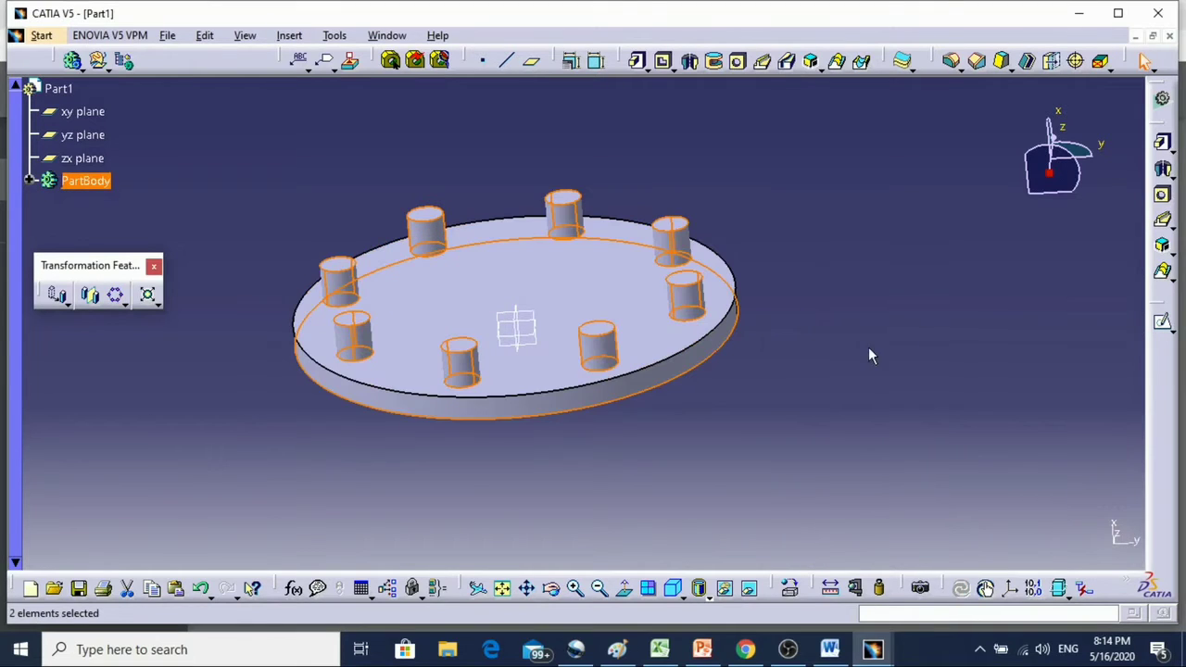
click(820, 389)
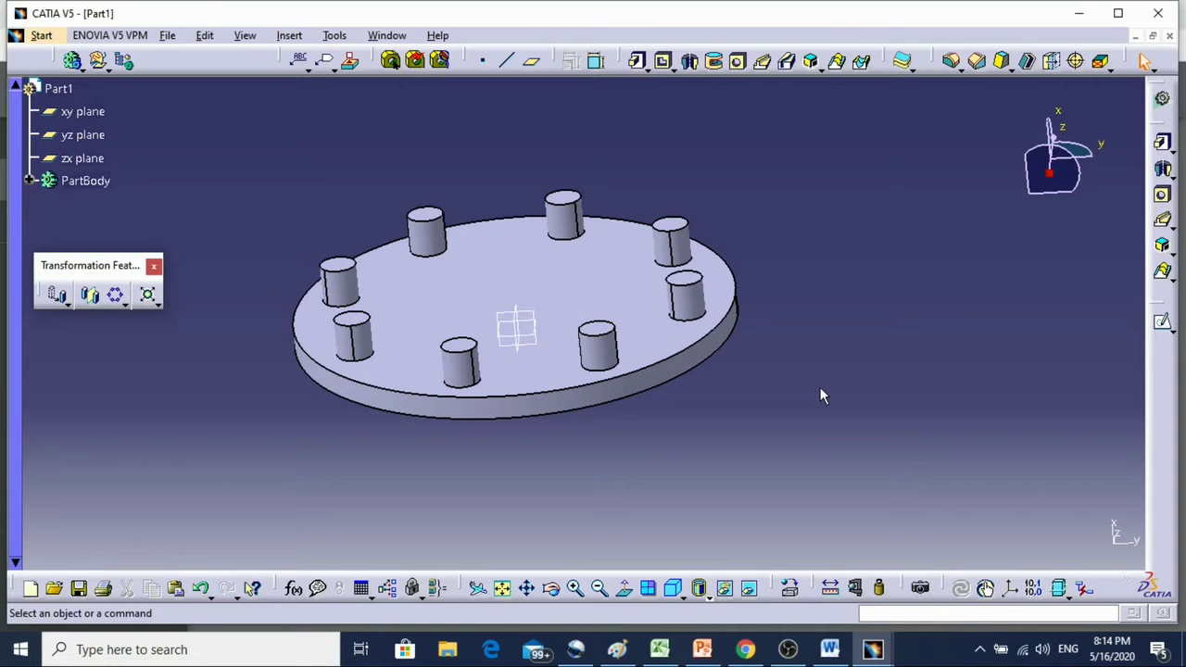
Step: Edit the circular pattern's crown definition to use 2 circles
double_click(609, 352)
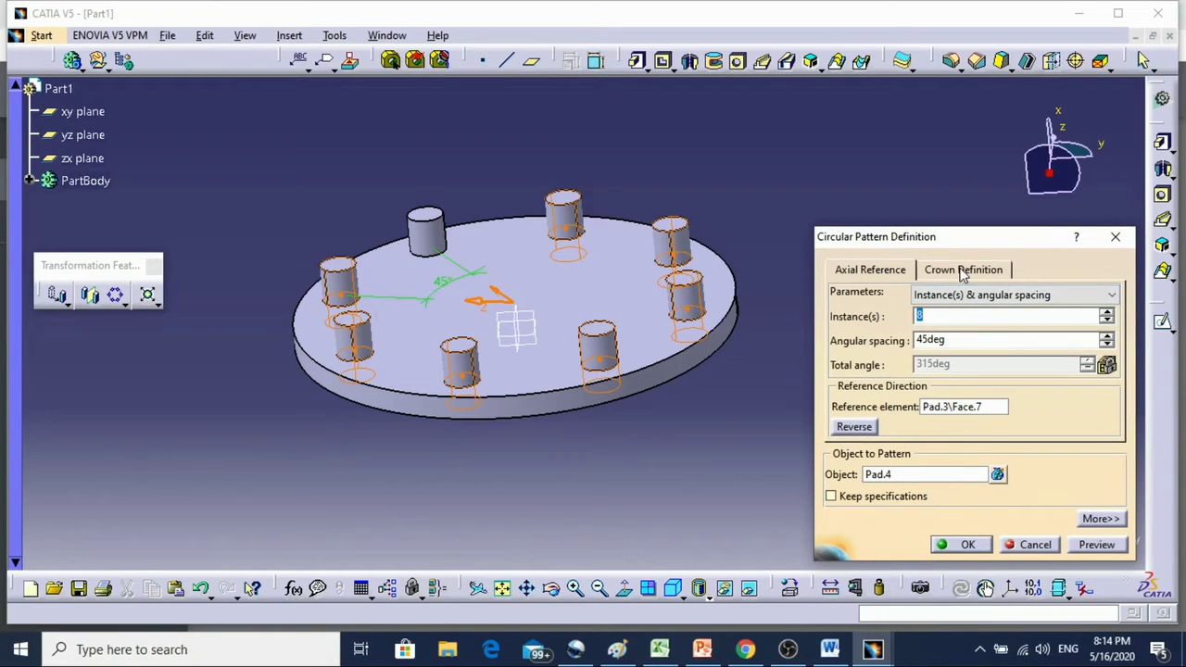
click(964, 270)
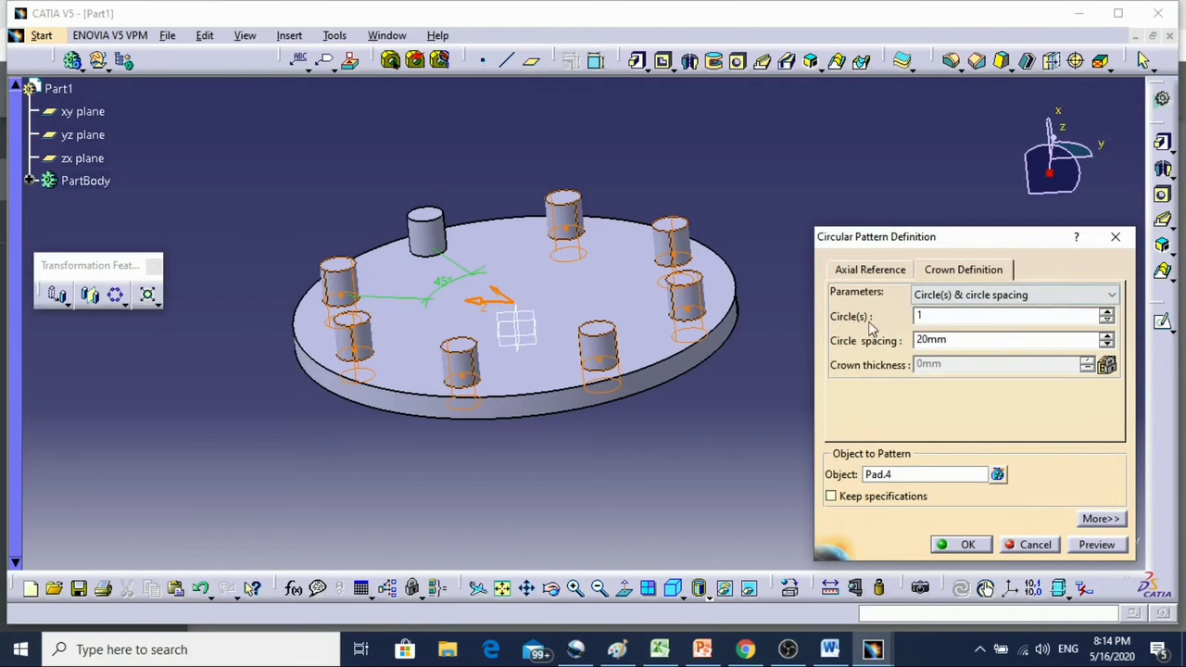
click(1107, 312)
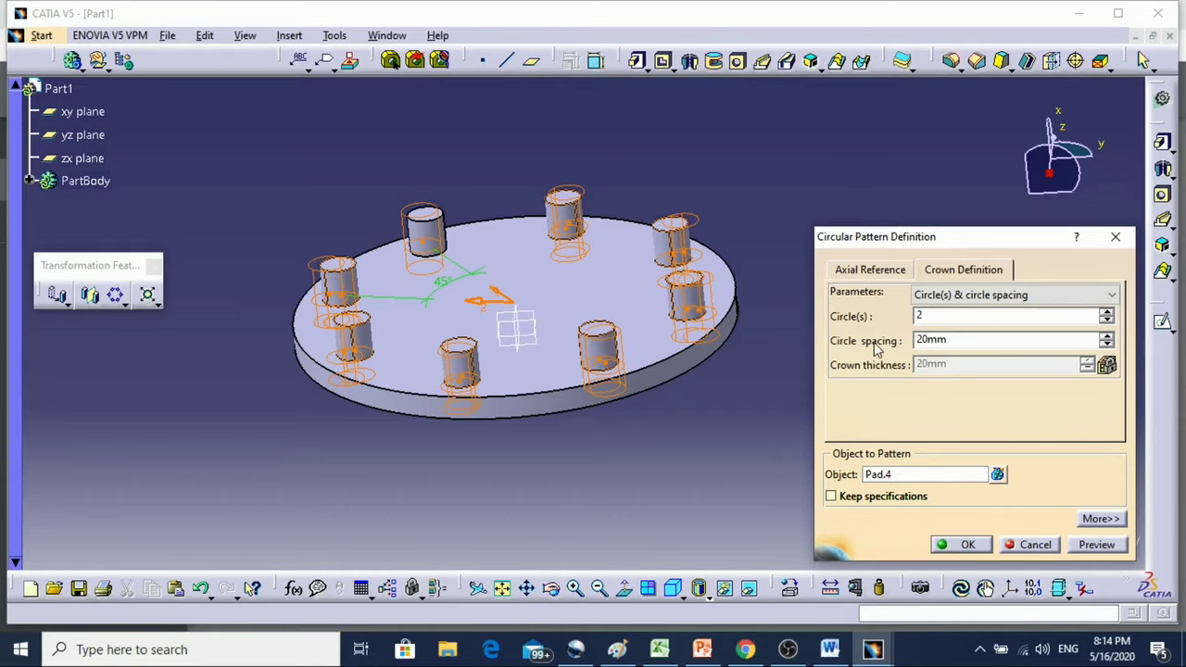
Step: Set the crown's circle spacing to -35 mm and apply the pattern change
click(1107, 337)
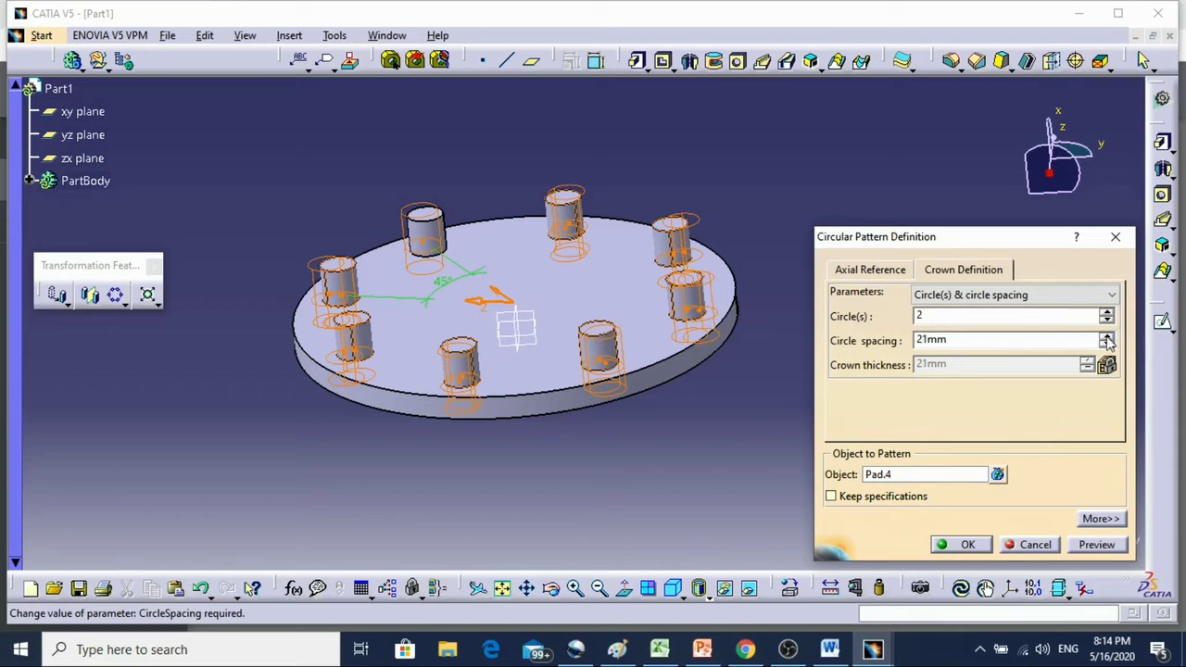
click(1106, 337)
click(1106, 337)
click(1107, 336)
click(1107, 336)
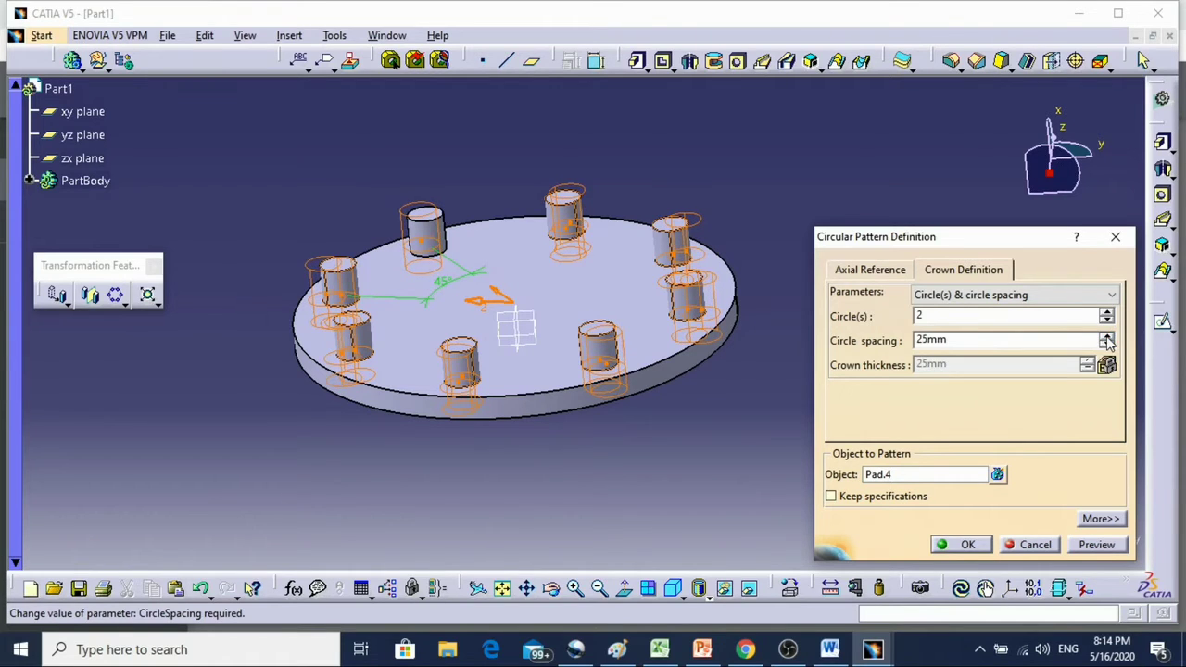
click(1107, 336)
click(1107, 336)
click(1107, 337)
click(1107, 336)
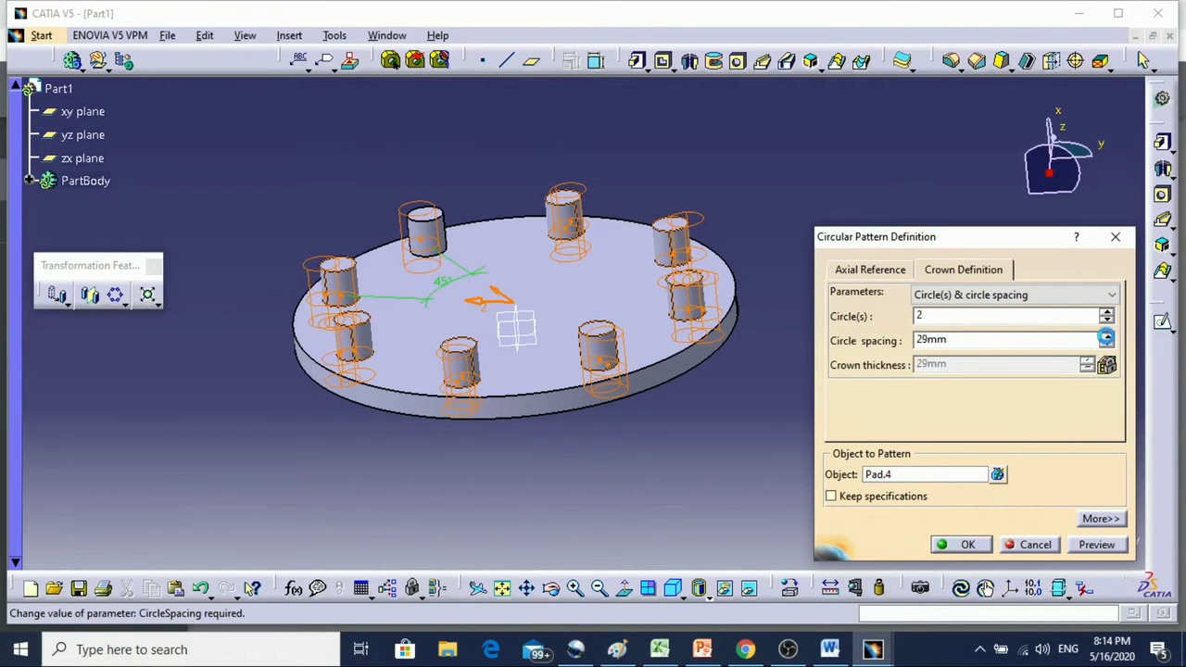
click(1107, 337)
click(1107, 336)
click(1106, 337)
click(1107, 337)
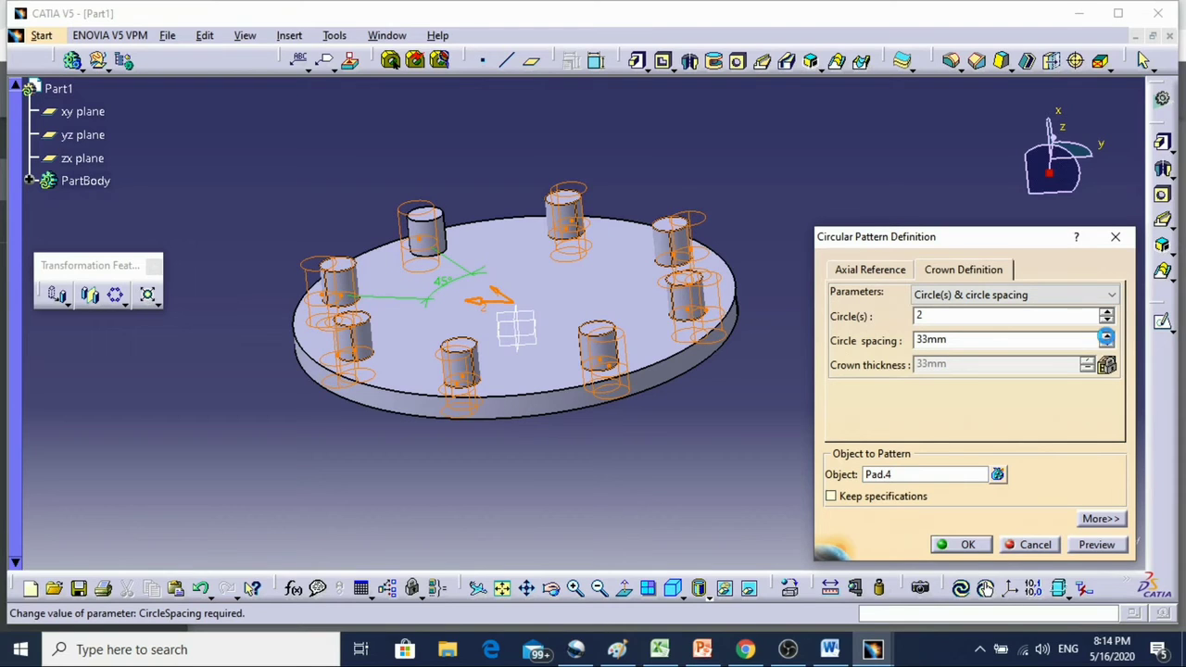
click(1106, 336)
click(1107, 336)
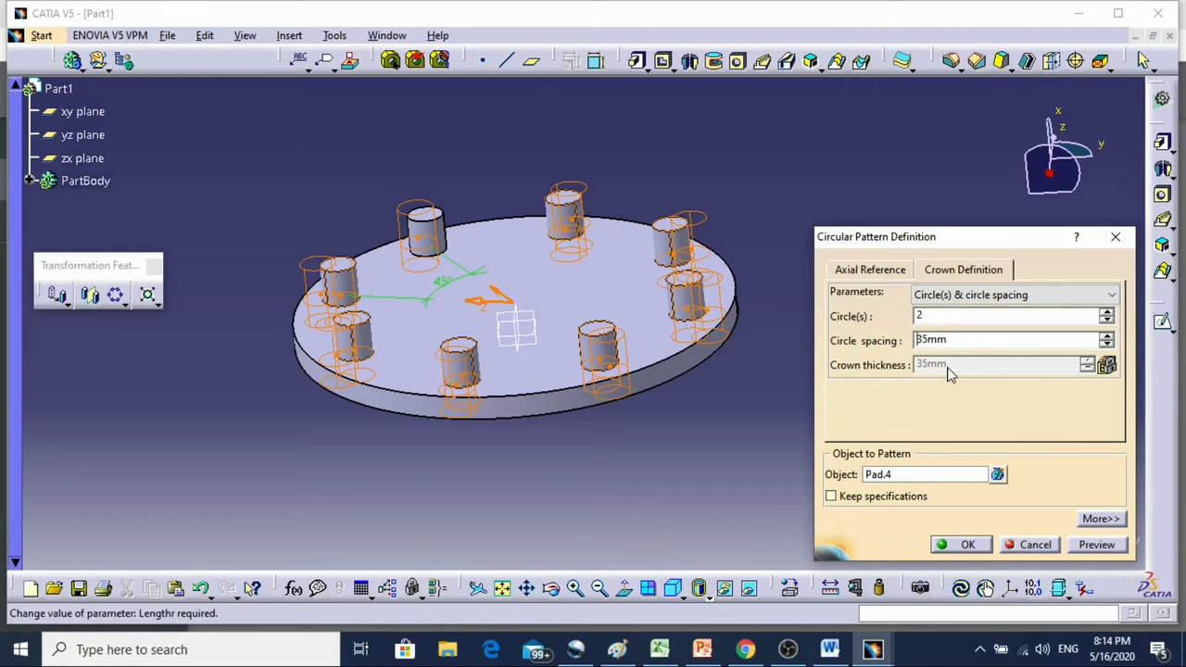
text(-)
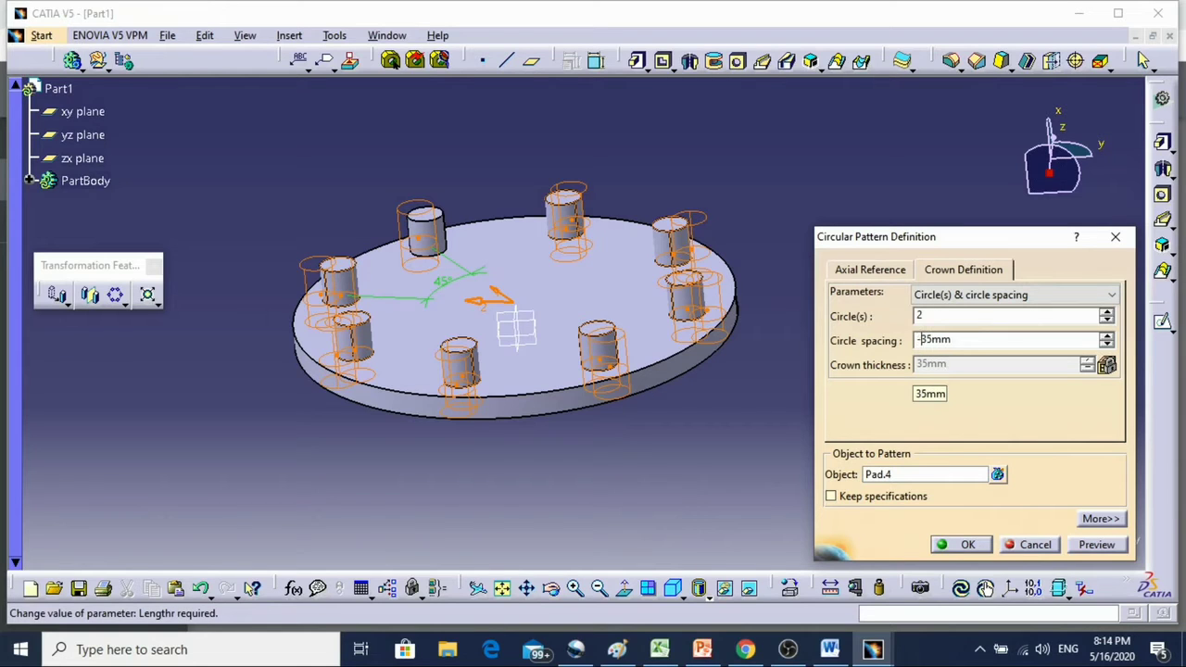
click(959, 545)
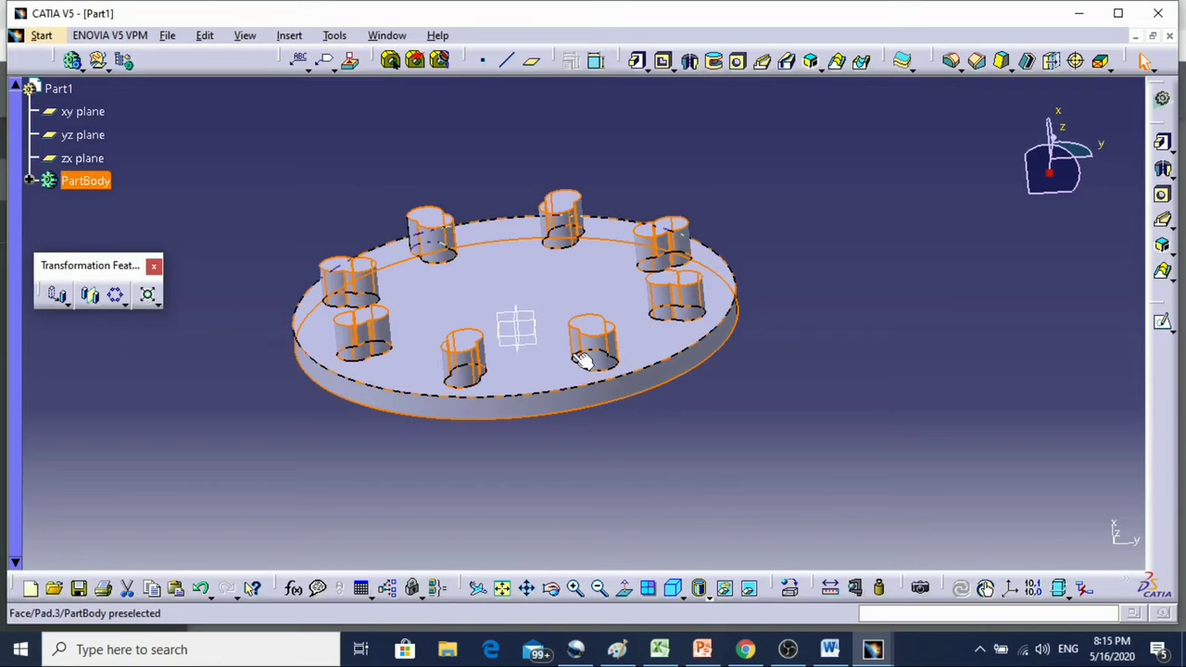
Step: Edit the circular pattern again and set its crown circle spacing to -85 mm
double_click(586, 329)
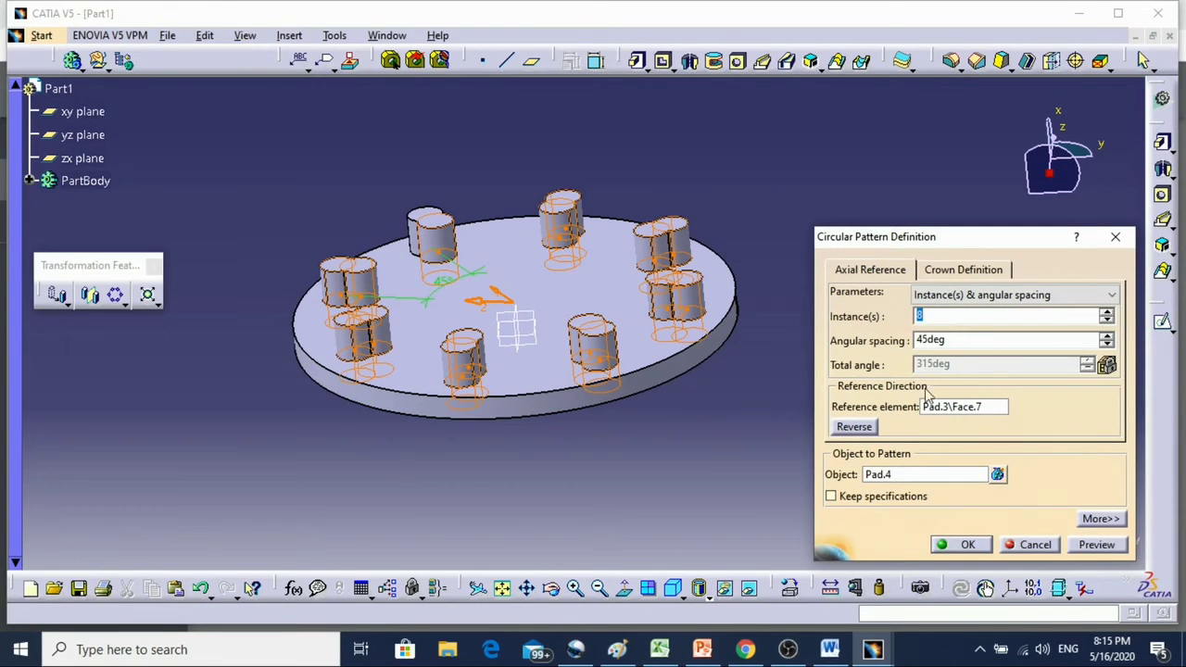
click(964, 270)
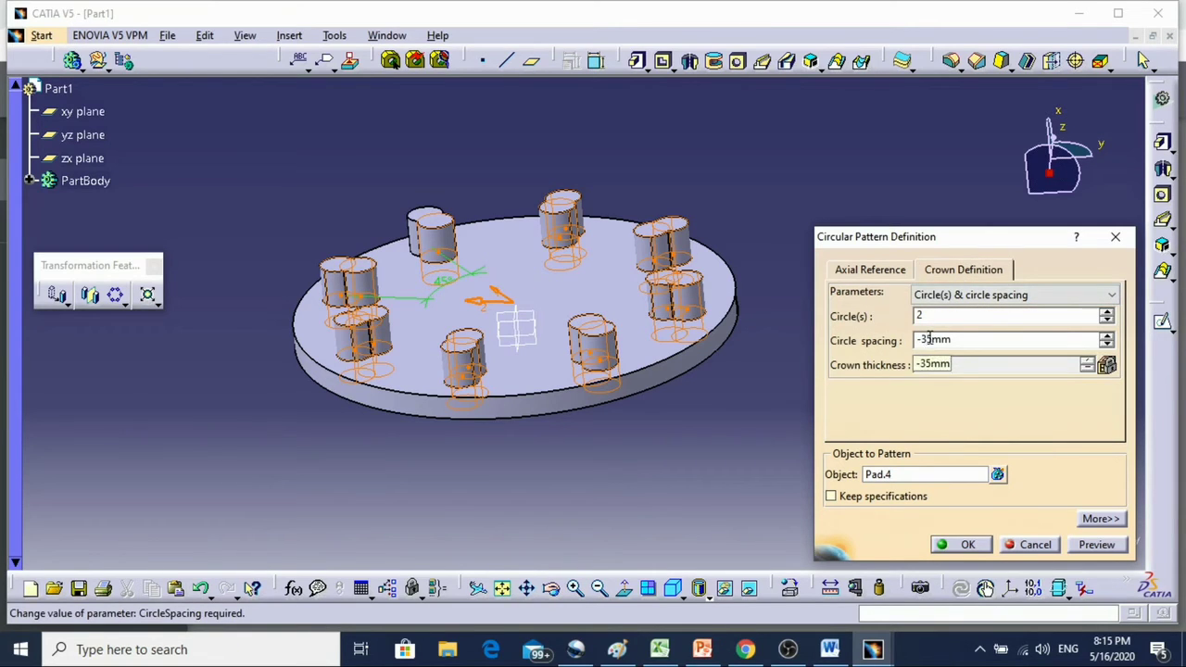
key(BackSpace)
text(8)
key(Return)
click(818, 427)
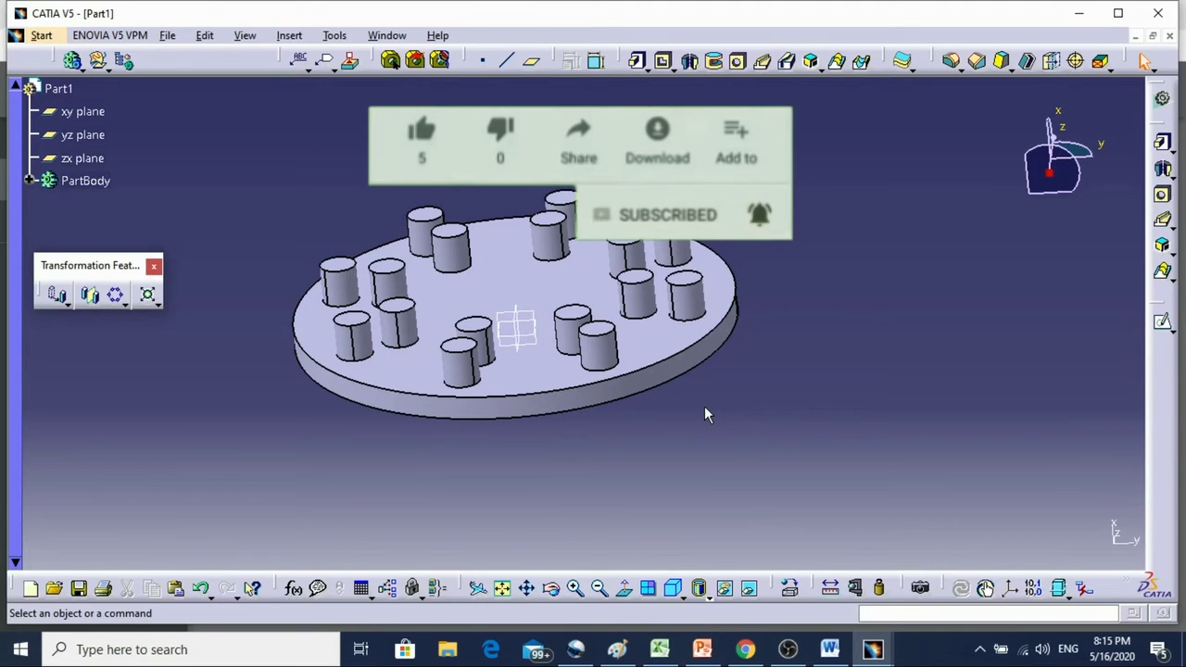
click(121, 301)
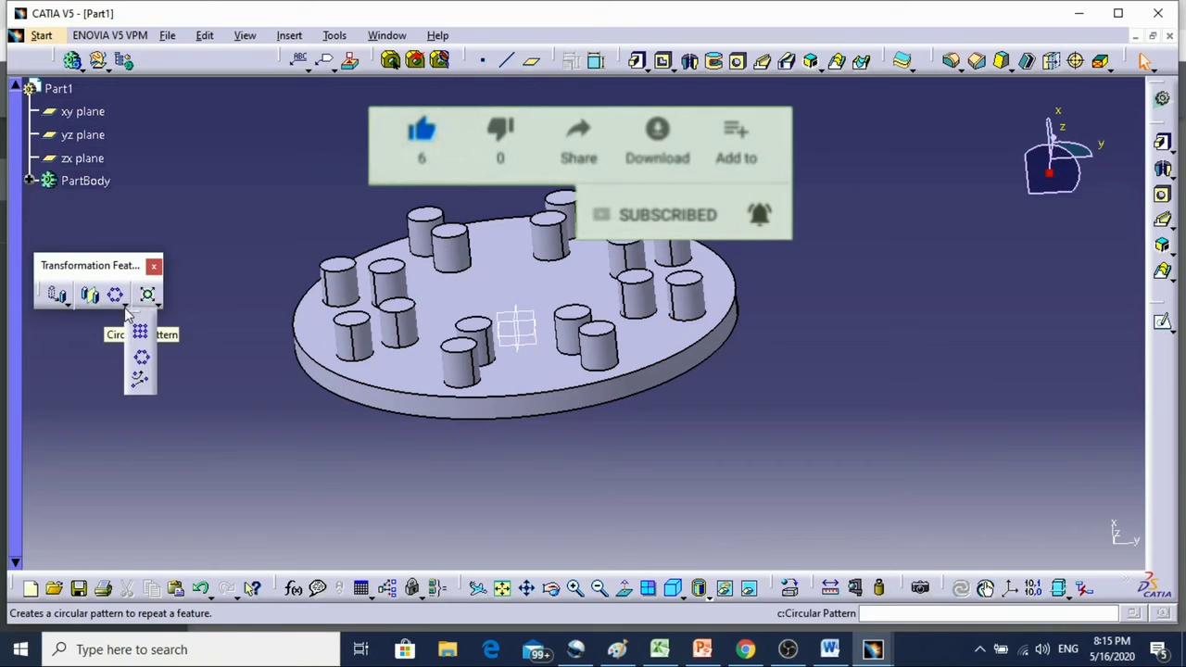
click(140, 383)
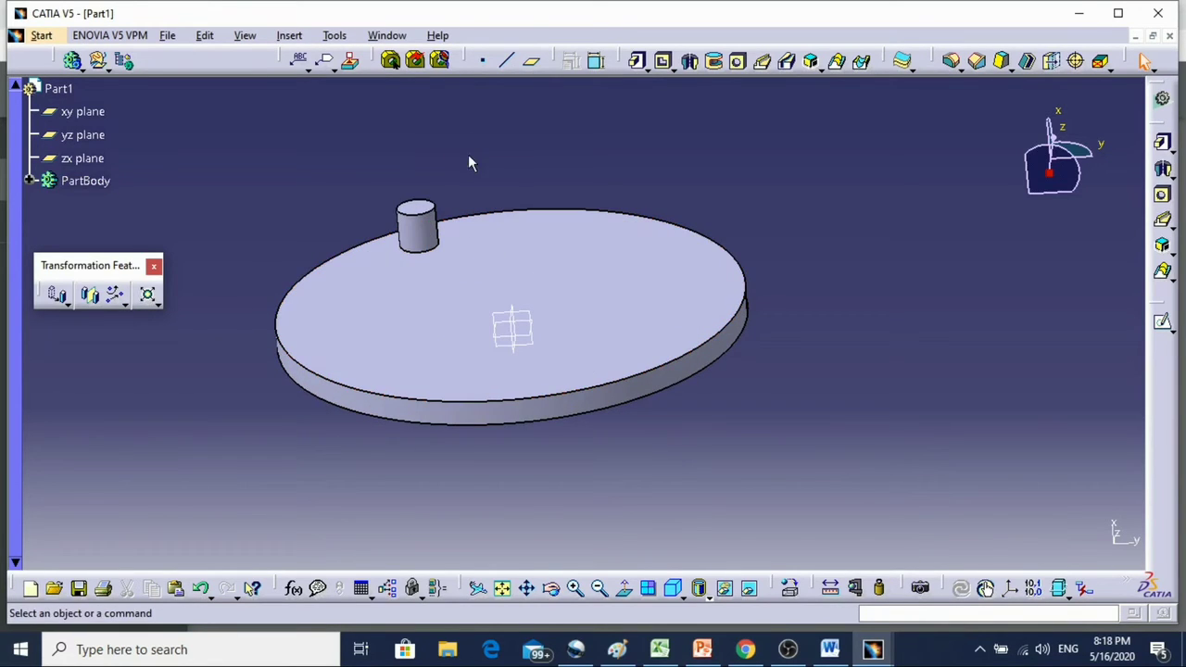
click(426, 230)
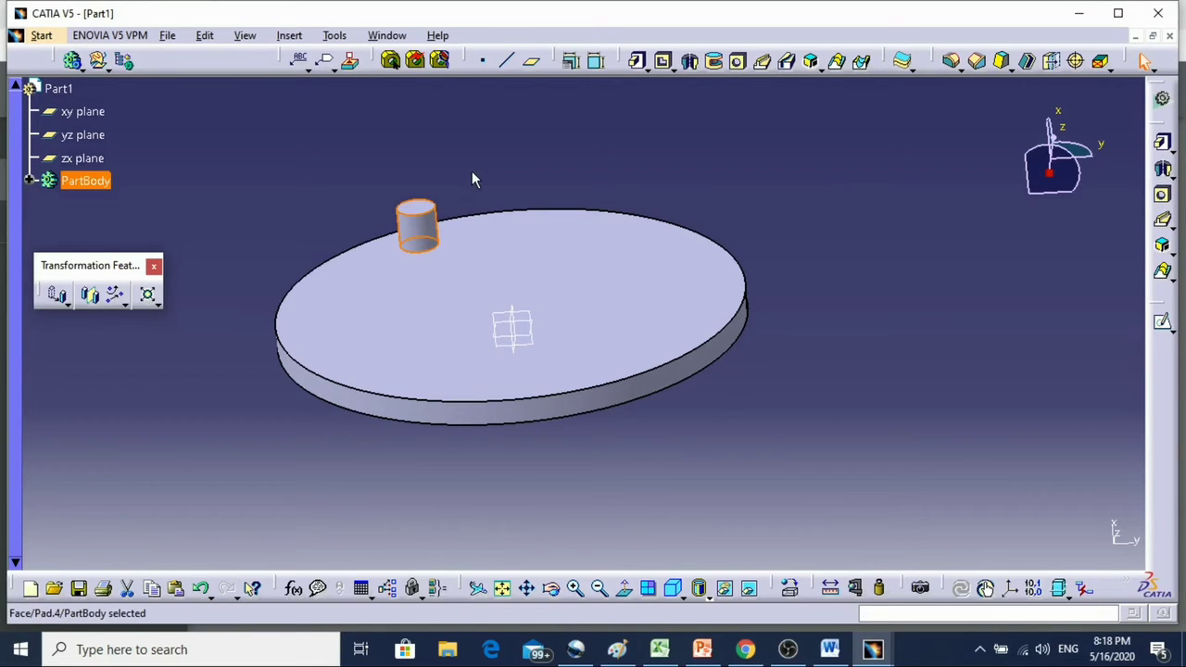
click(124, 303)
click(116, 373)
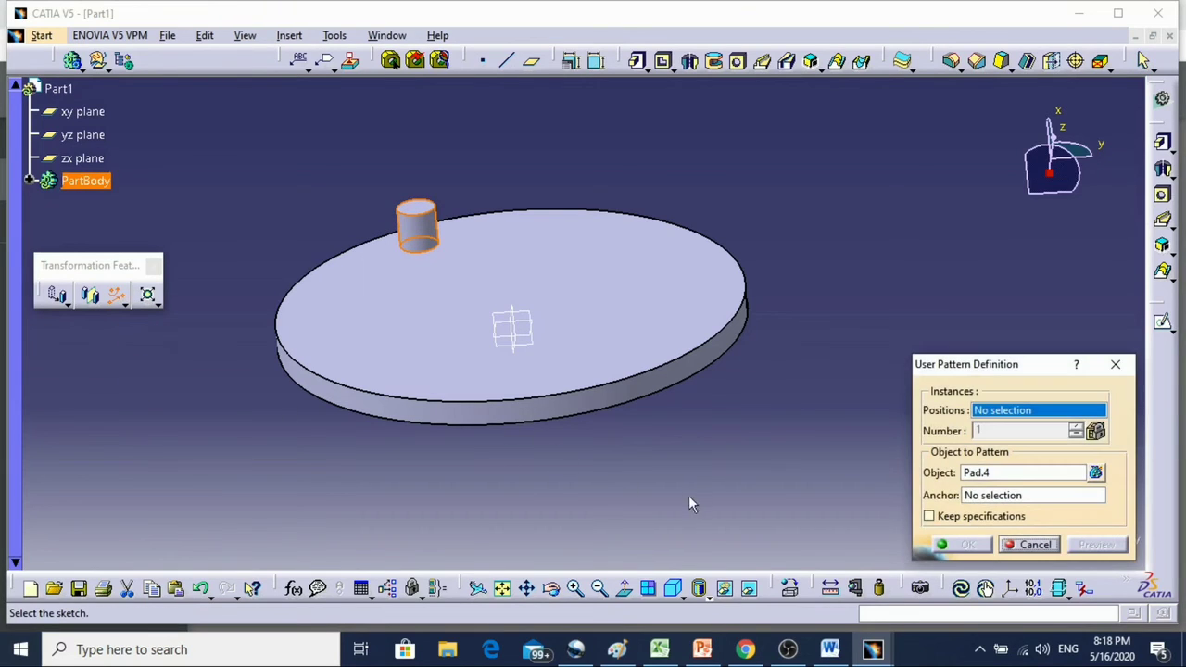
click(1116, 366)
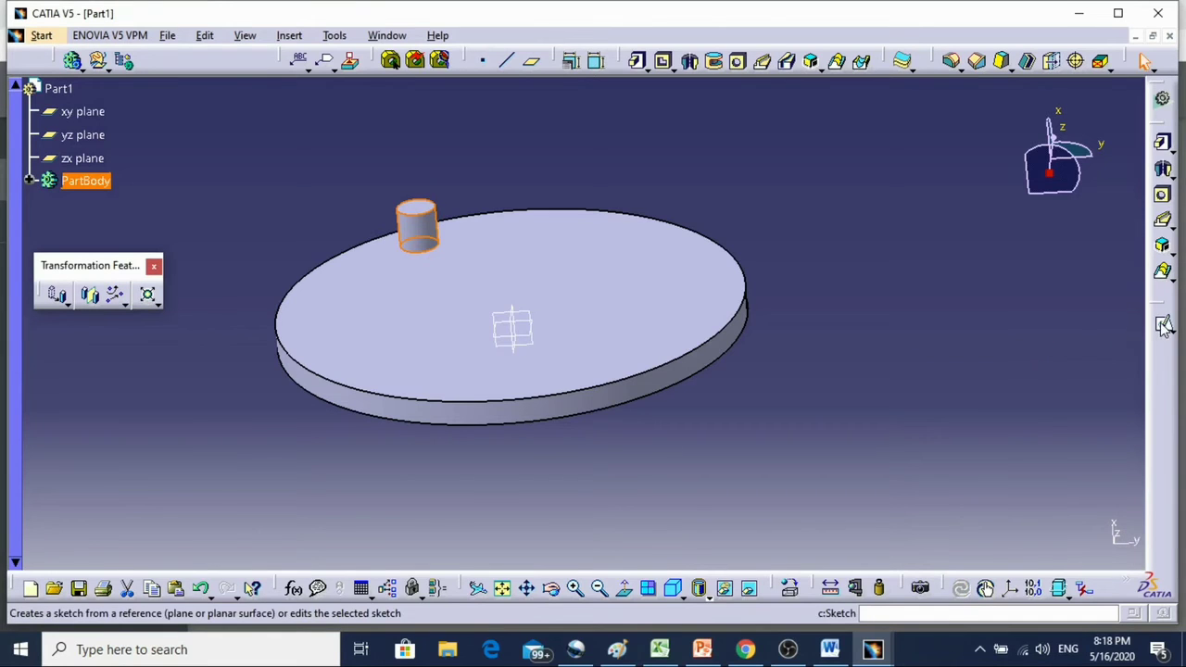
Step: Sketch three separate points on the disc's top face, spread around its centre, and exit the sketch
click(1165, 326)
click(585, 321)
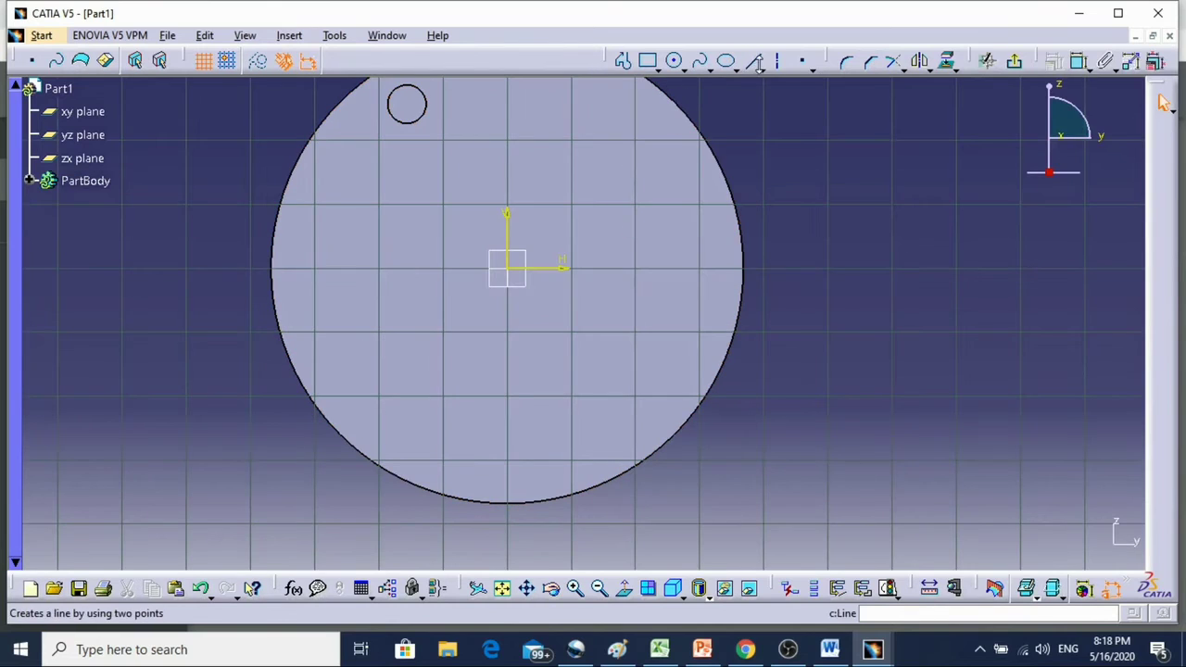
click(725, 61)
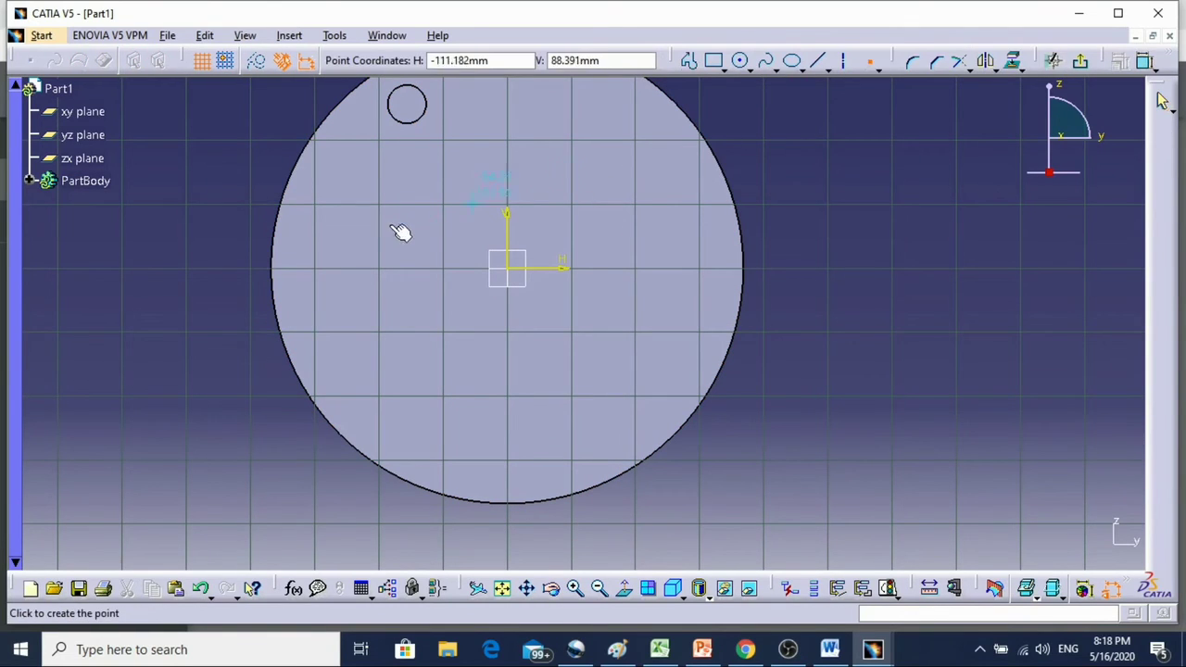
click(341, 247)
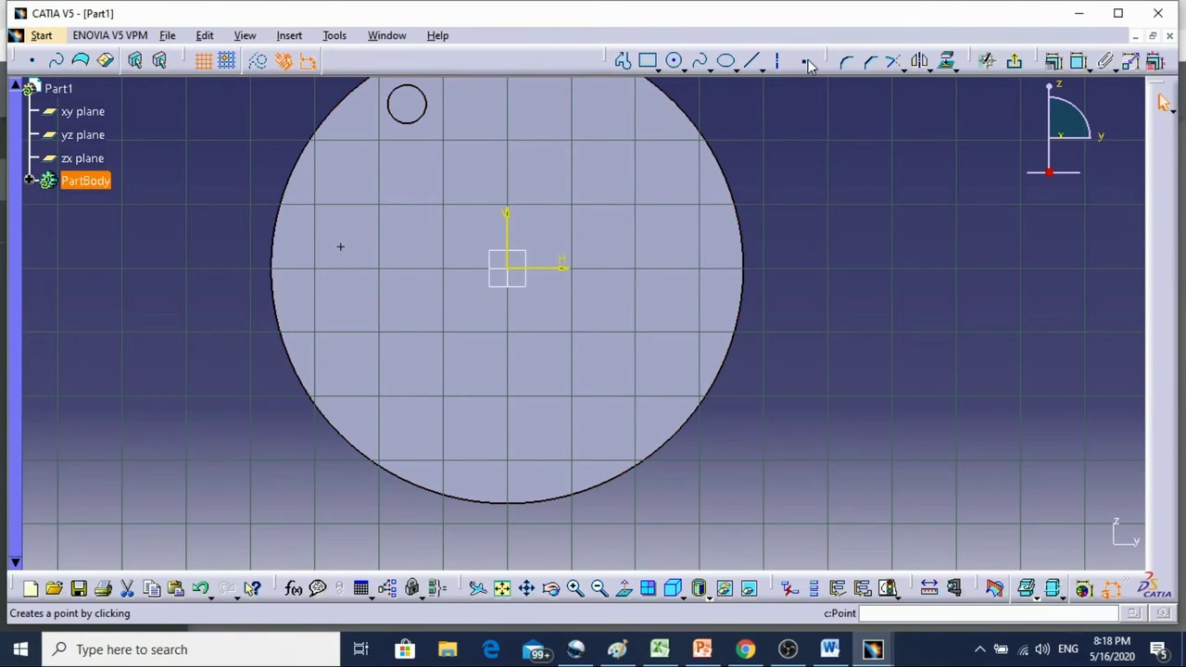
click(531, 230)
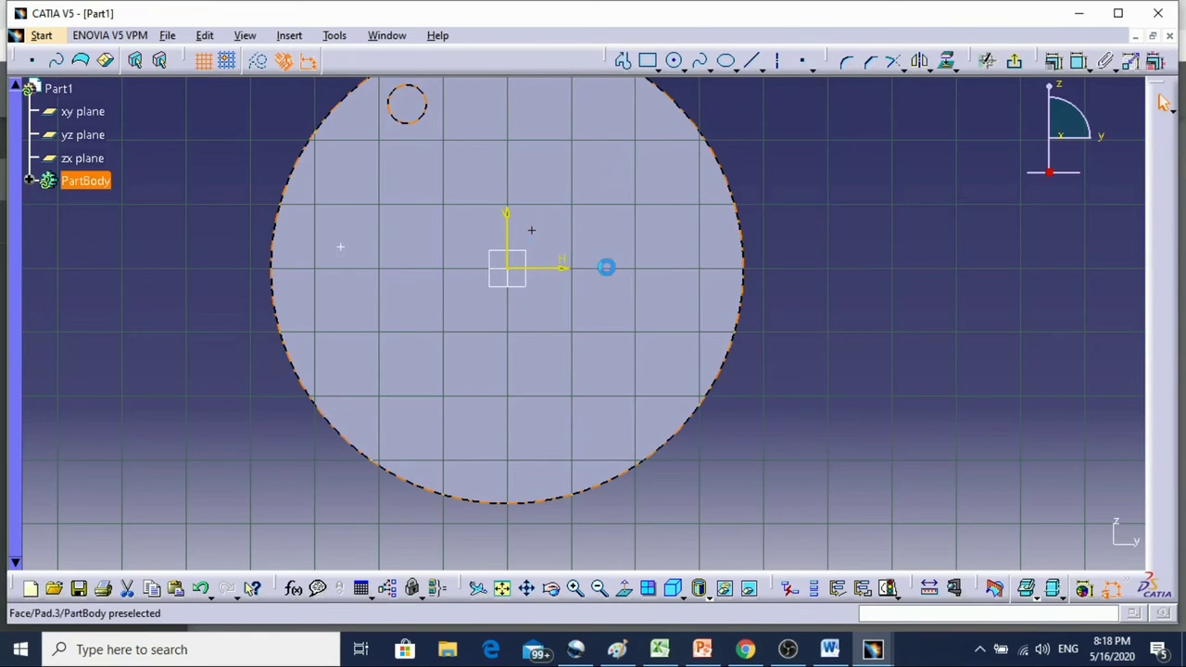
click(804, 63)
click(518, 356)
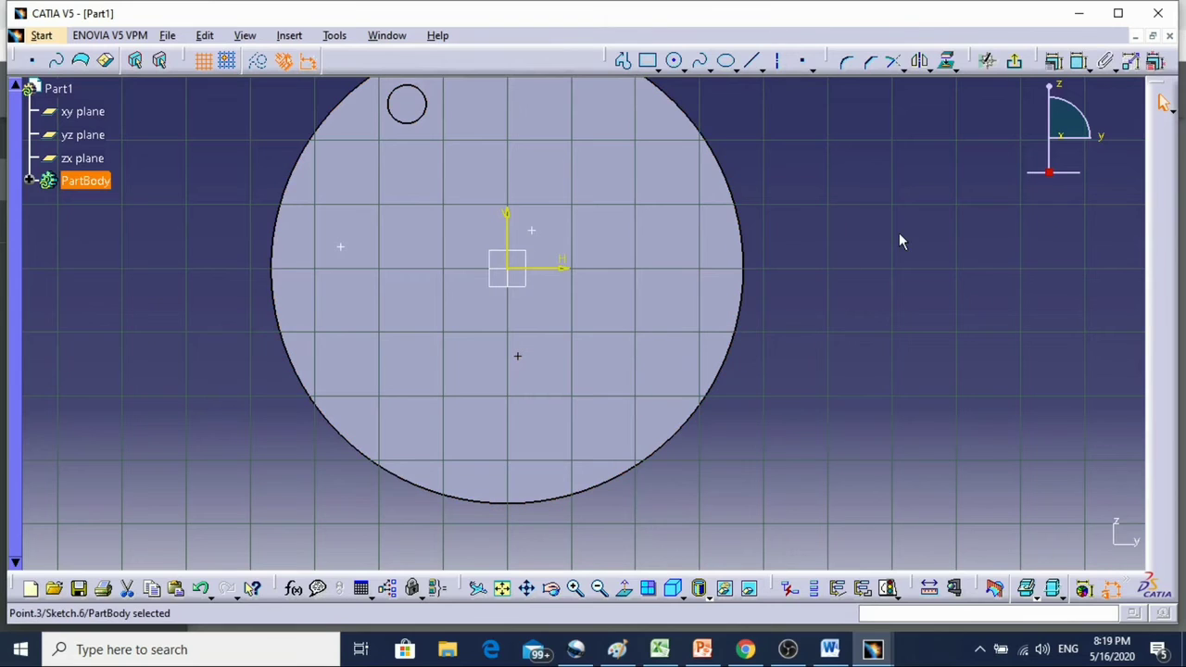
click(1013, 61)
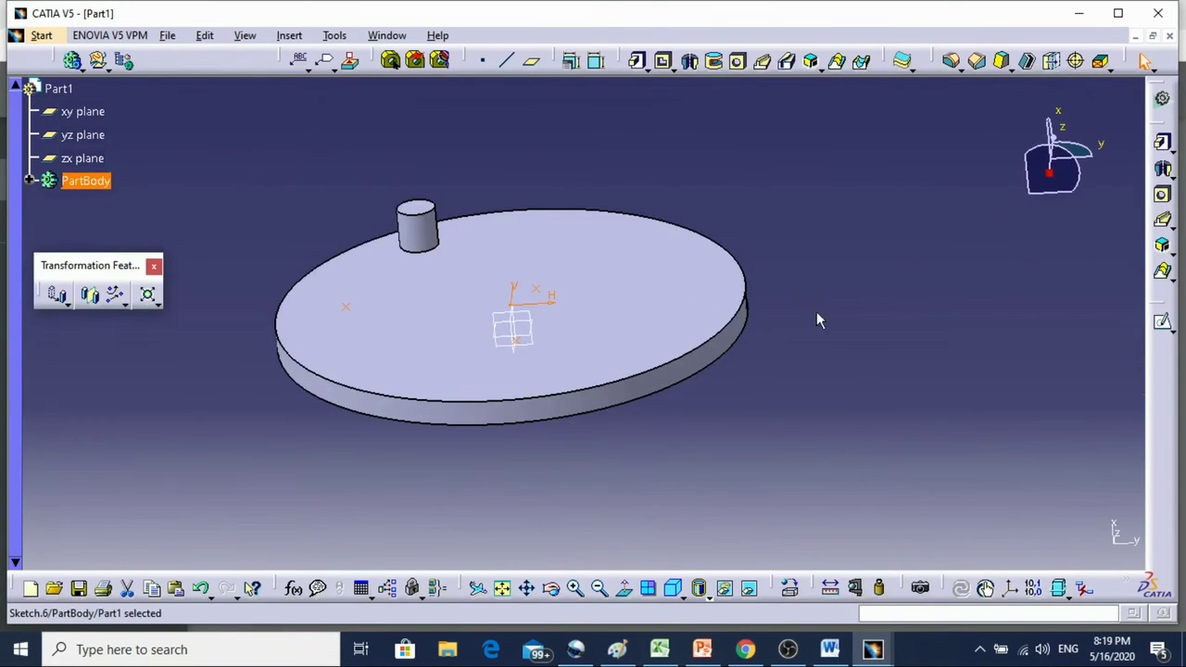
Step: Create a user pattern of the small cylinder, using the sketch with the three points as positions
click(428, 225)
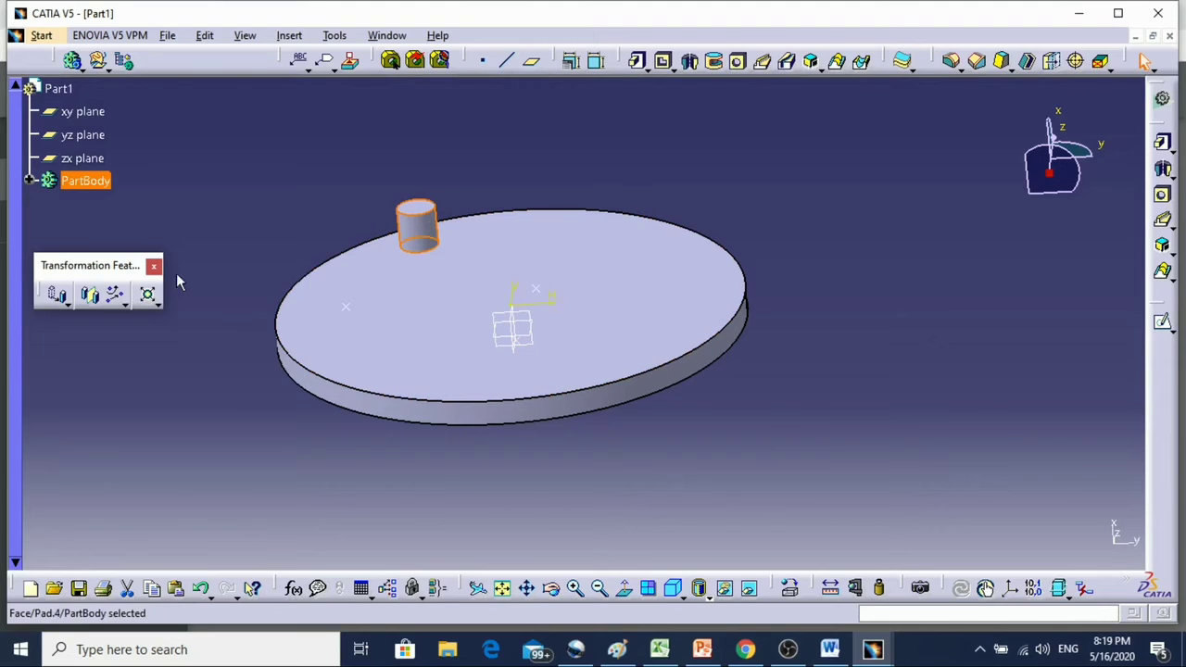
click(116, 297)
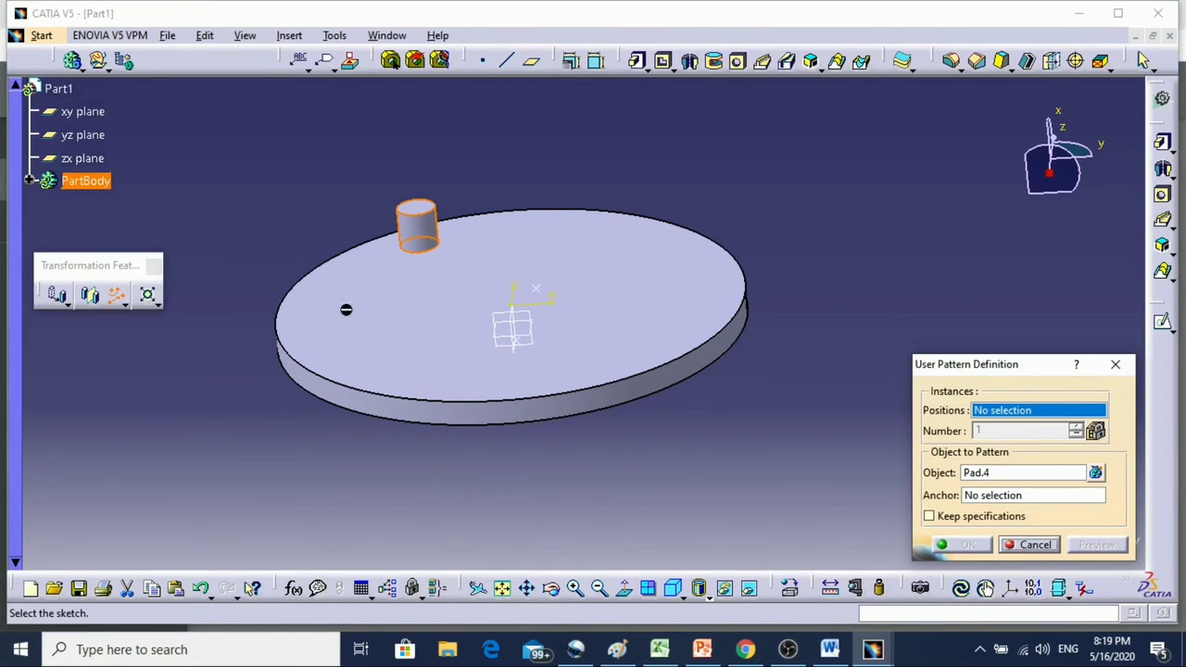
click(352, 310)
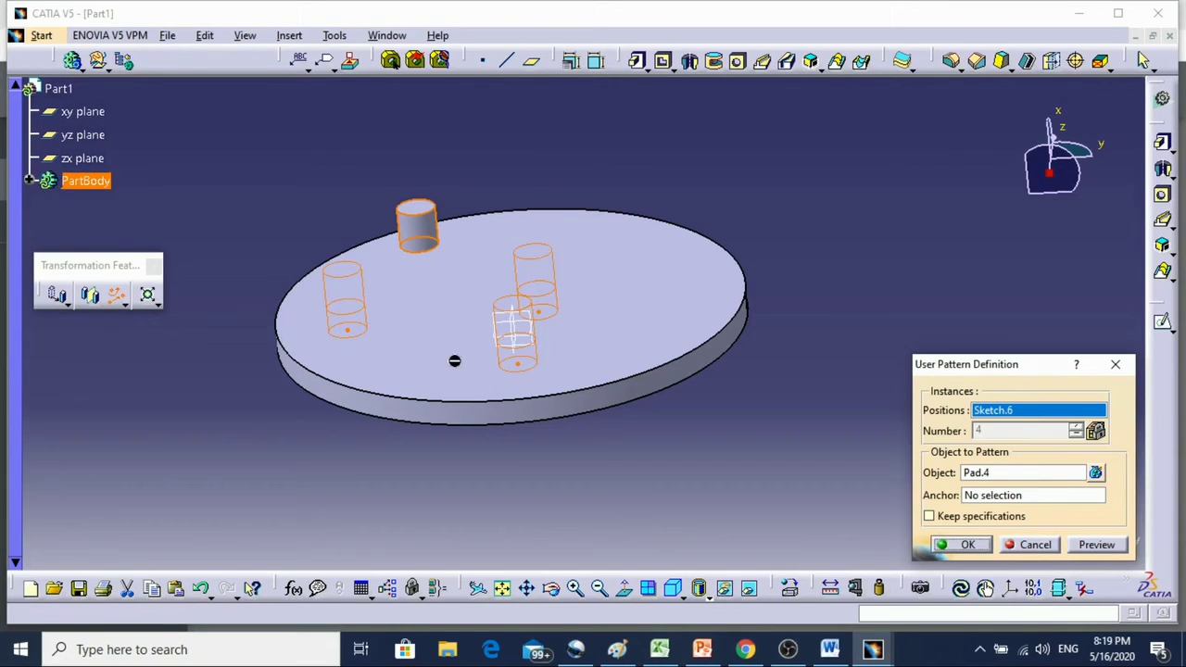
click(968, 546)
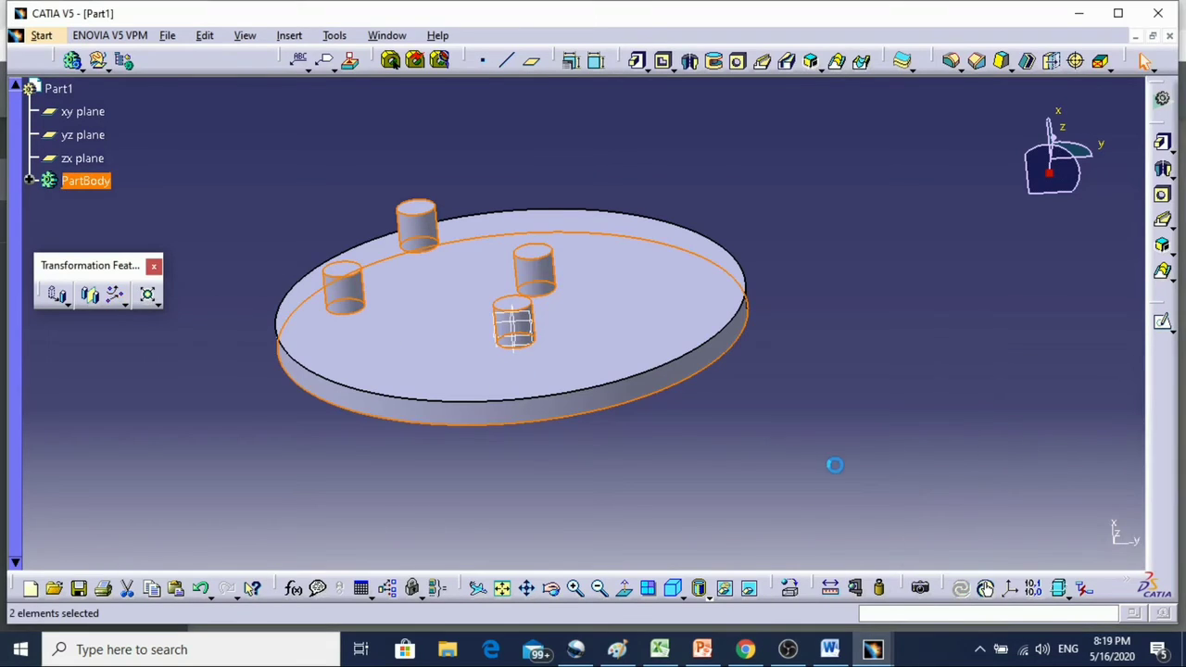
click(738, 431)
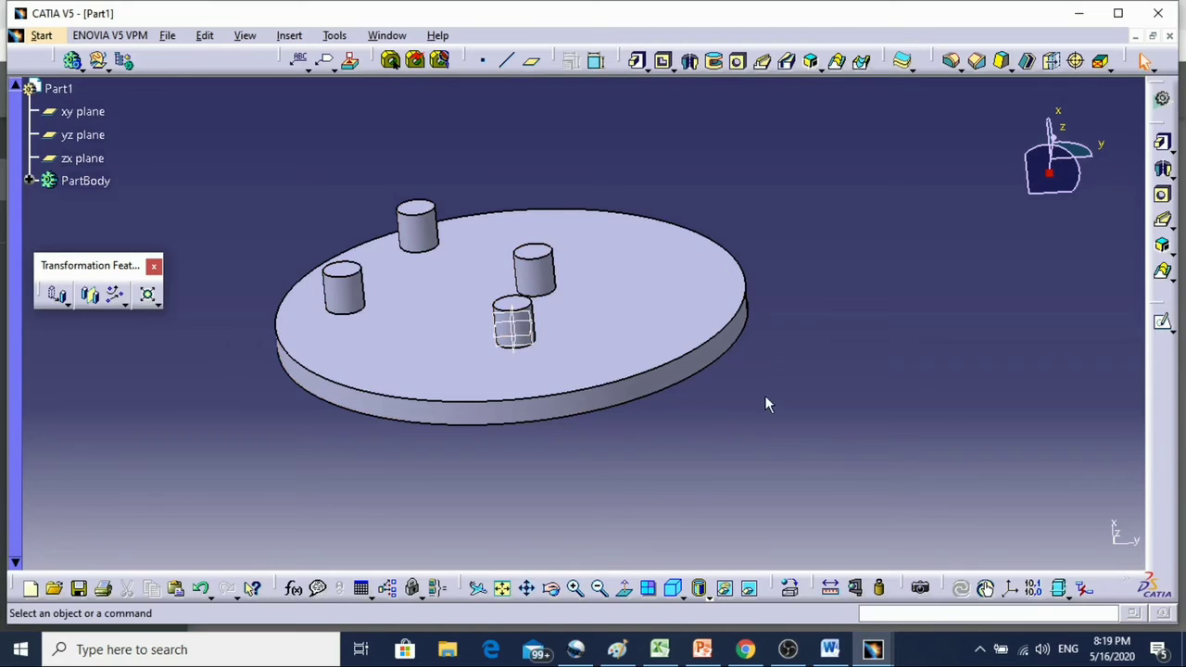
Step: Start a Scaling of the body with ratio 2, using the disc's top face as the reference
middle_drag(615, 288, 660, 294)
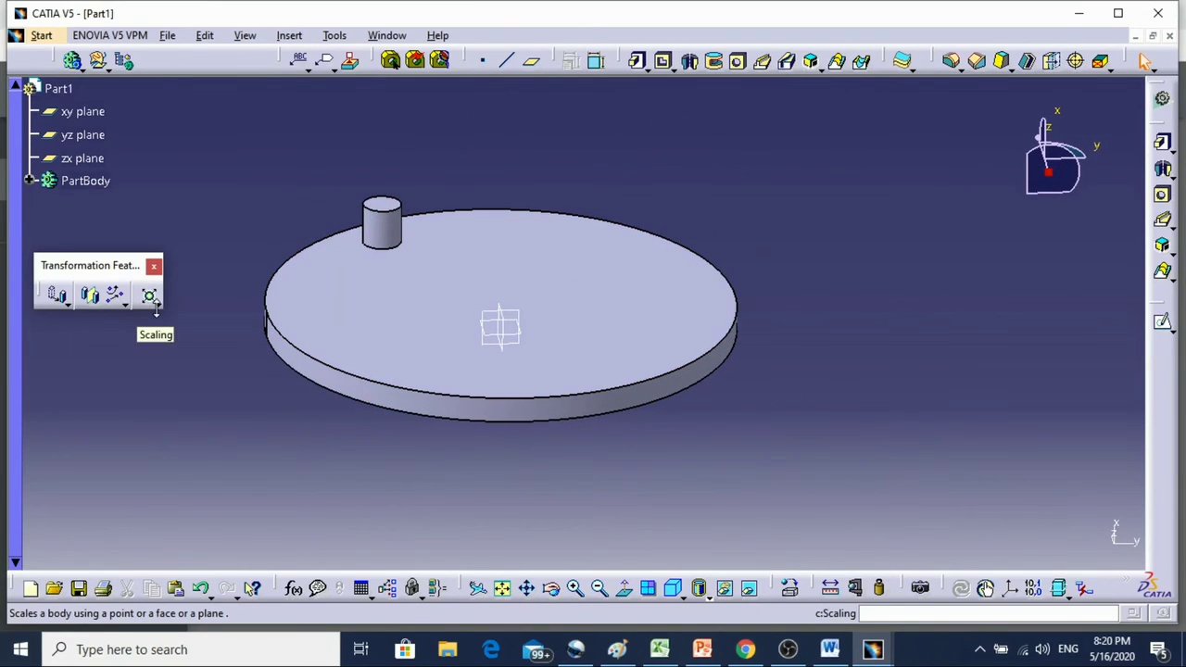
click(158, 305)
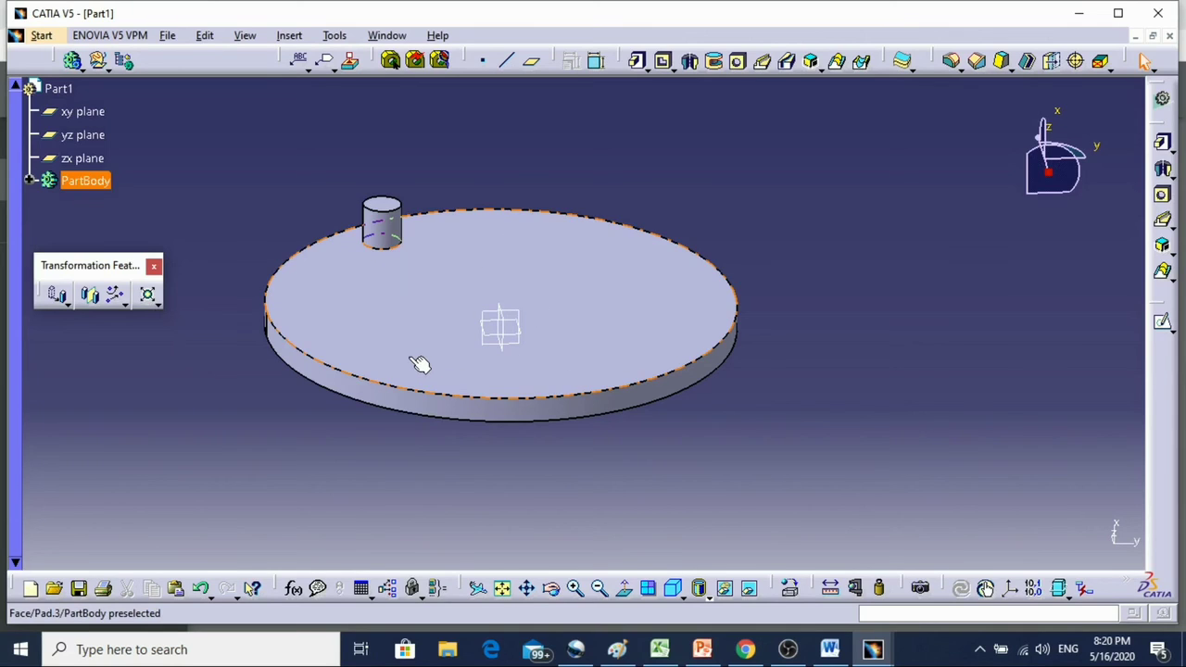
click(149, 295)
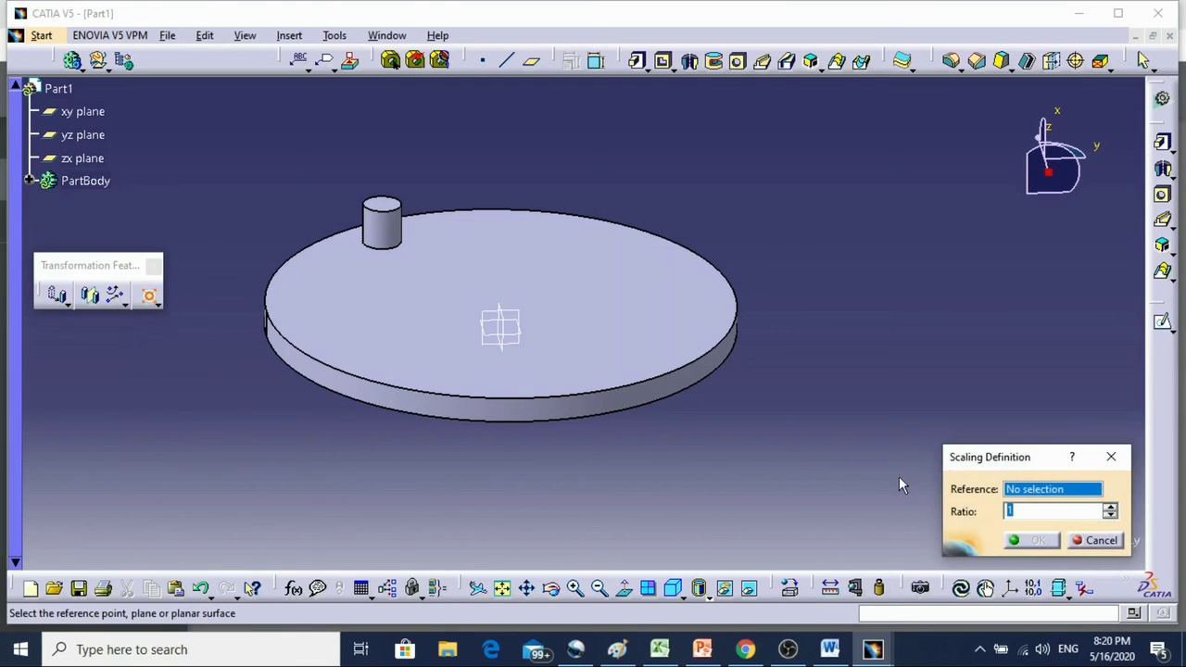
drag(1031, 512, 1000, 511)
text(2)
click(619, 364)
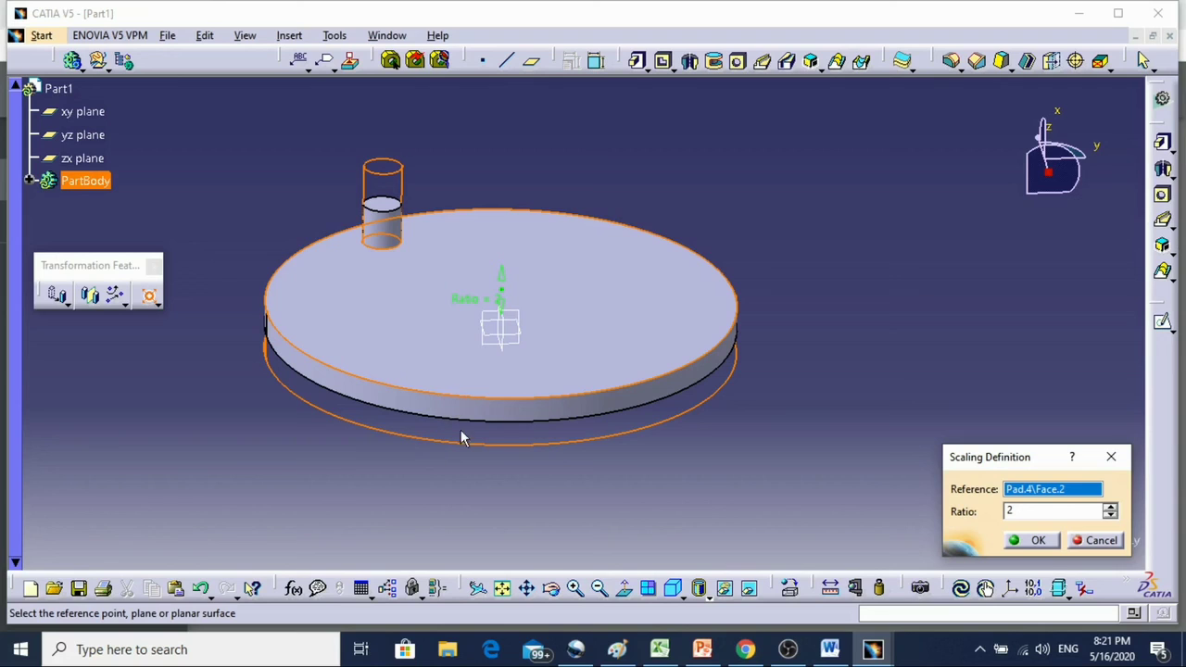
Step: Set the scaling ratio to 4 through the ratio parameter on the model
double_click(497, 304)
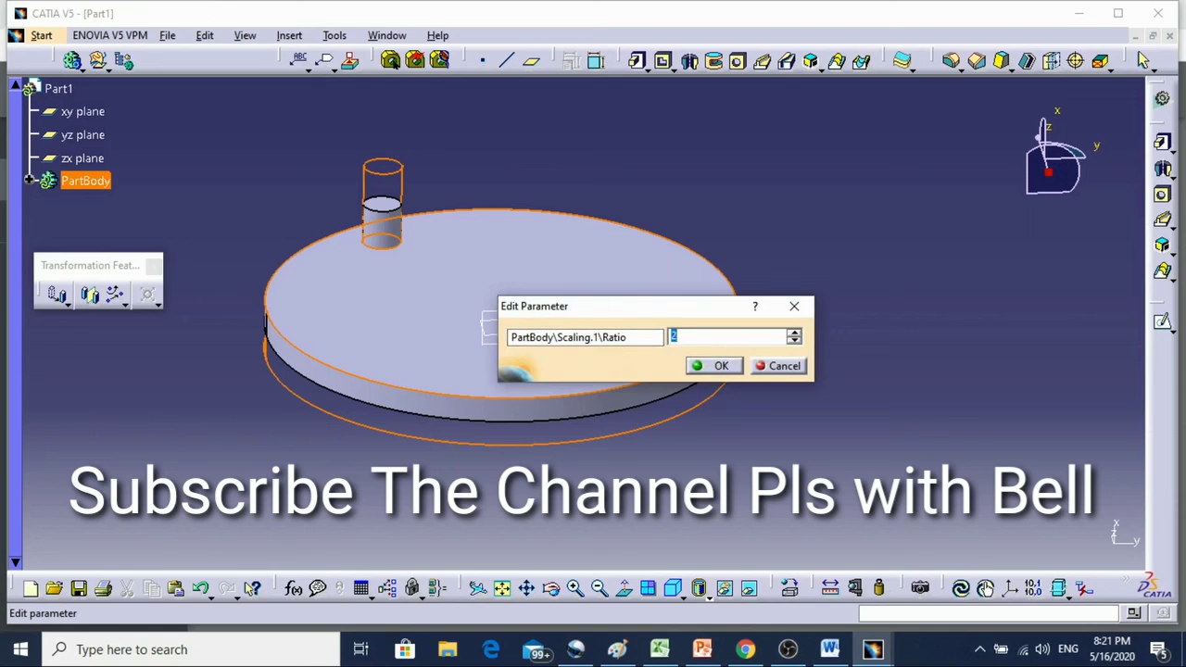
text(4)
click(716, 365)
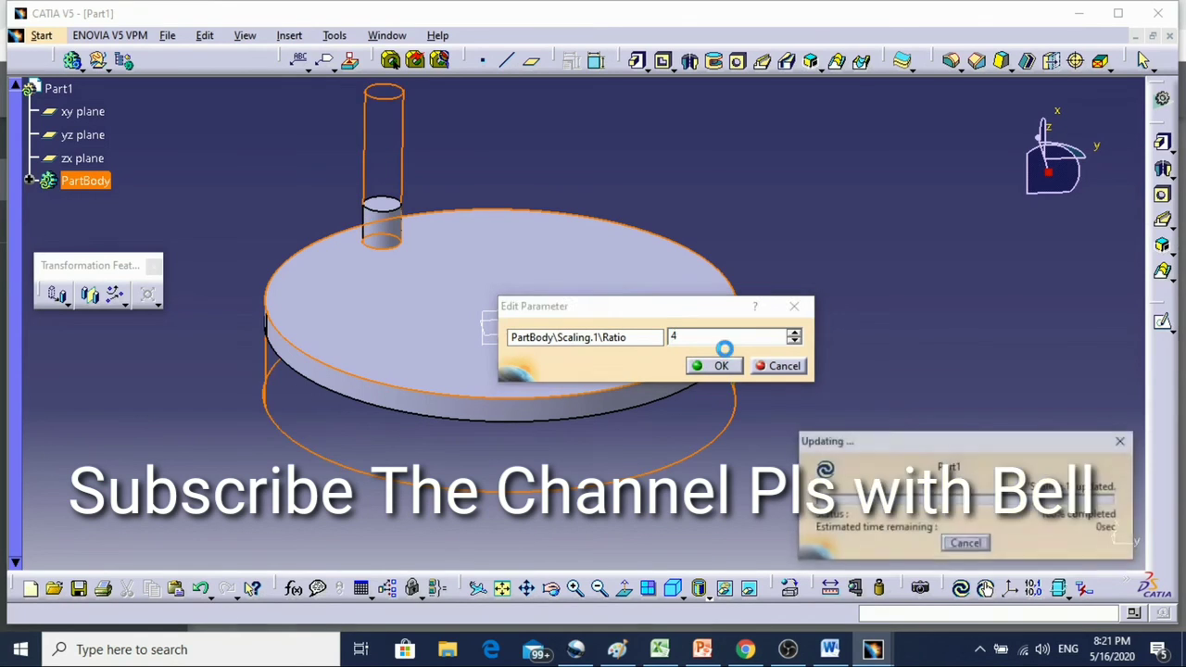